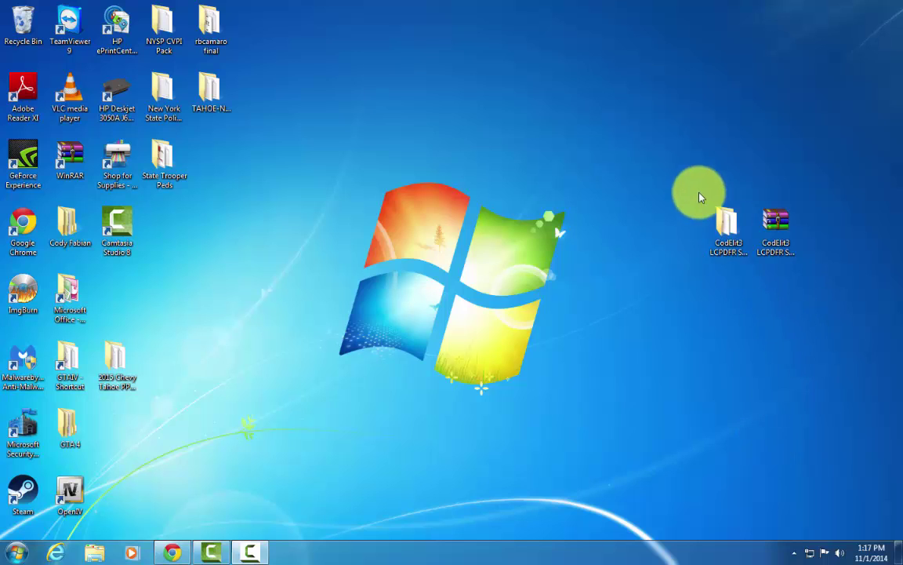
Move both CodElit3 desktop icons up and left, then open the CodElit3 LCPDFR Starter Pack folder.
{"action": "left_click_drag", "start_coordinate": [701, 198], "coordinate": [812, 266]}
{"action": "left_click_drag", "start_coordinate": [778, 235], "coordinate": [702, 197]}
{"action": "left_click", "coordinate": [640, 159]}
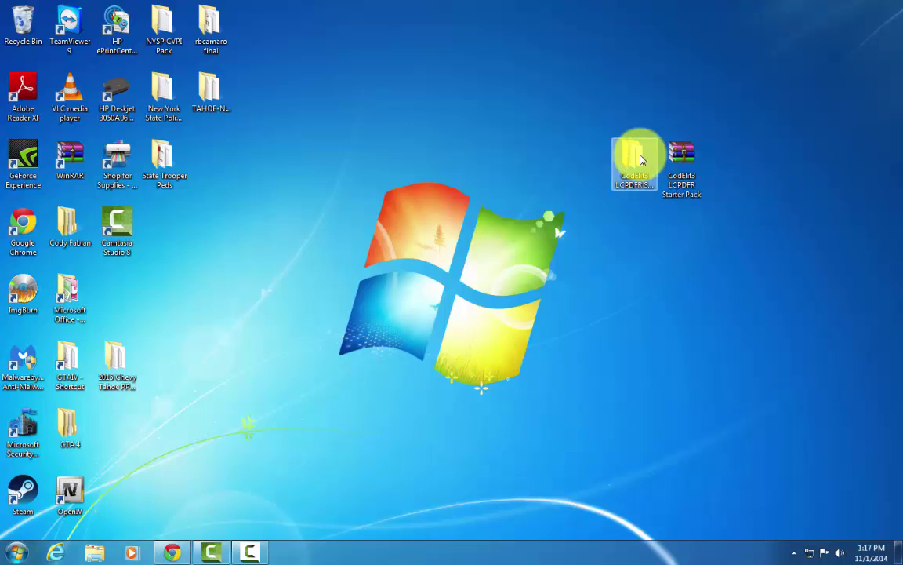
{"action": "double_click", "coordinate": [635, 158]}
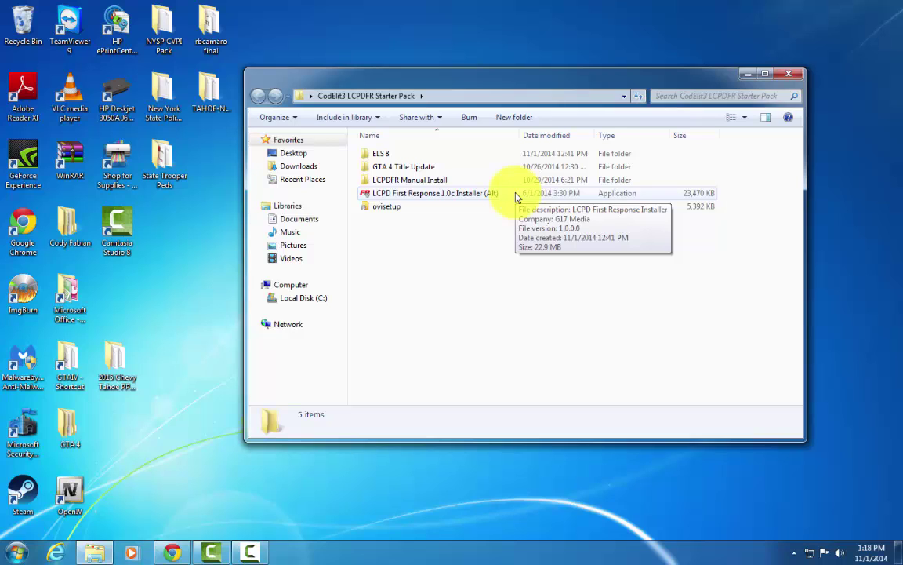
Close the starter pack folder and bring Chrome with the CodElit3 website back to the front.
{"action": "left_click", "coordinate": [789, 73]}
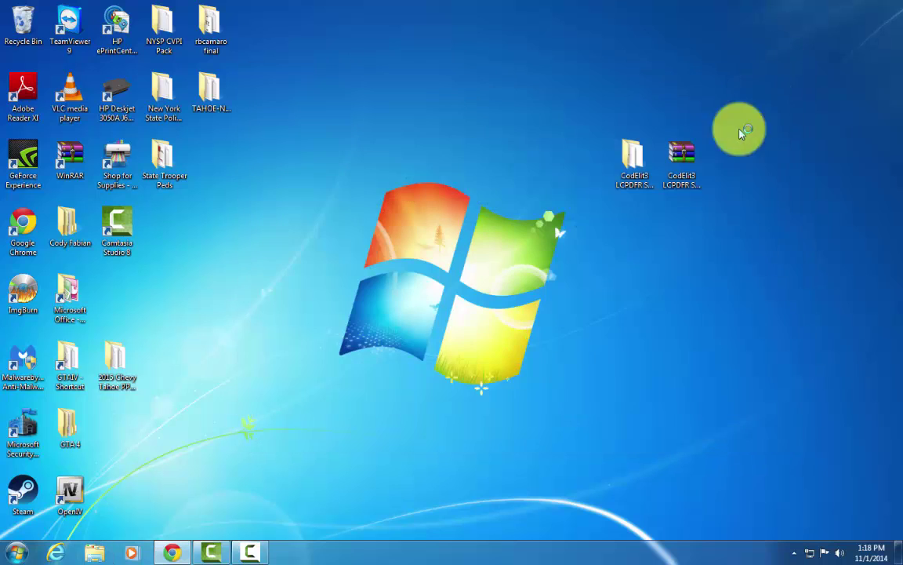
{"action": "left_click_drag", "start_coordinate": [583, 95], "coordinate": [814, 250]}
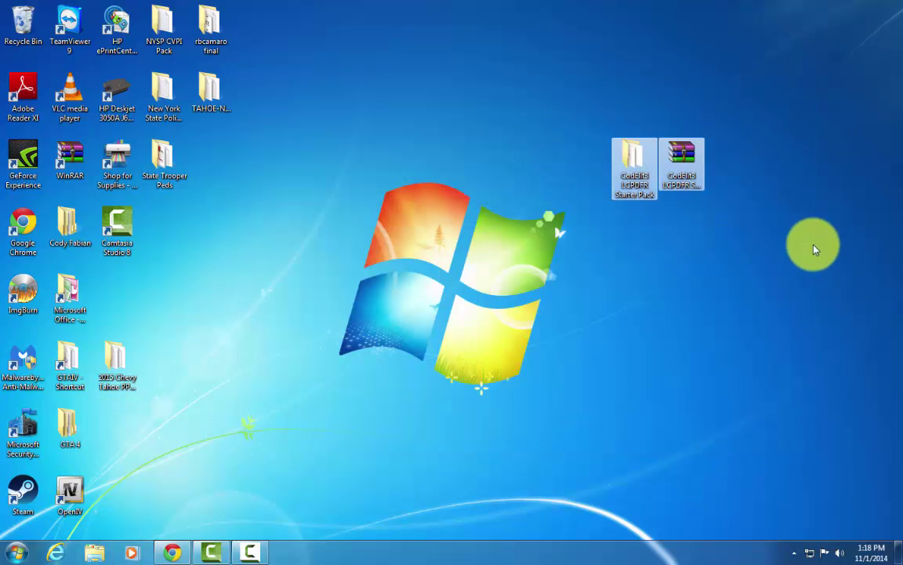
{"action": "left_click", "coordinate": [557, 167]}
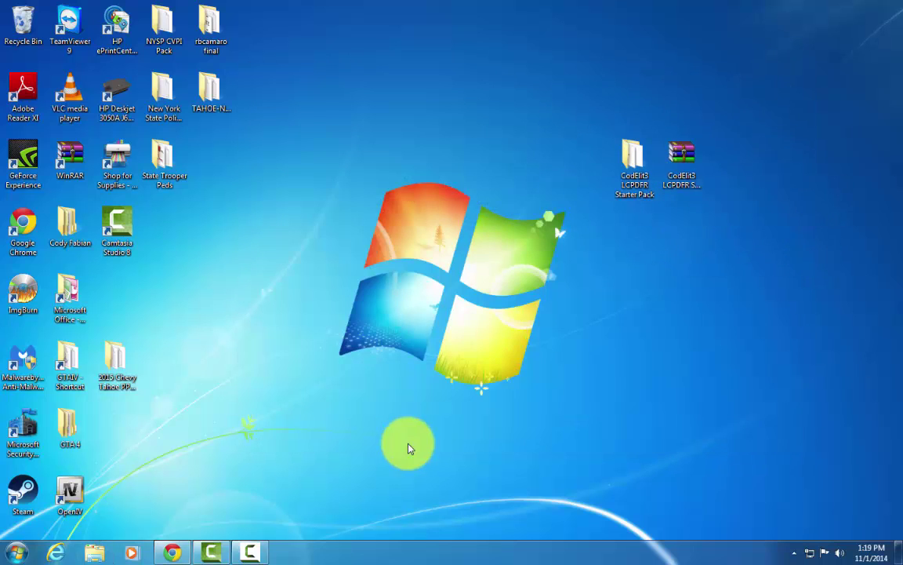
{"action": "left_click", "coordinate": [172, 552]}
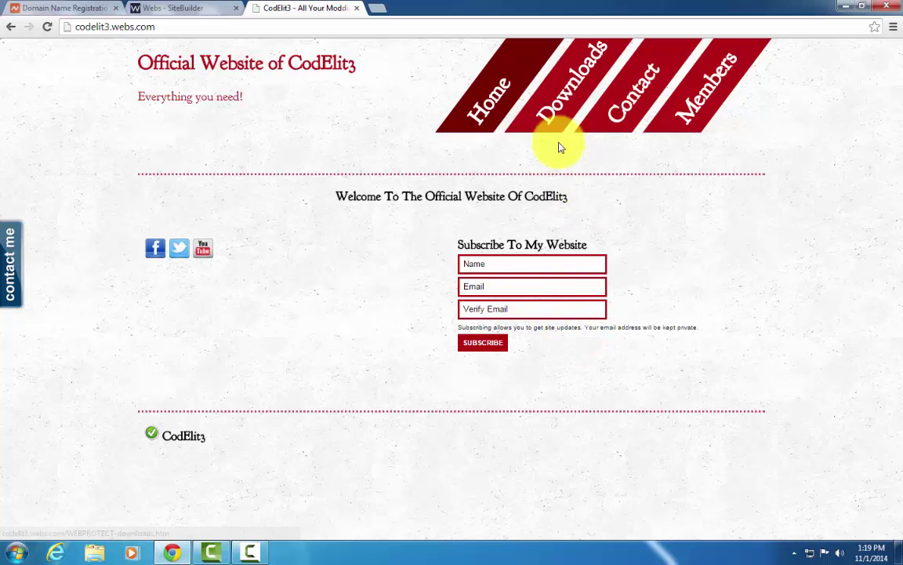
Go to Downloads and sign in with the member e-mail and password, declining to save the password.
{"action": "left_click", "coordinate": [576, 105]}
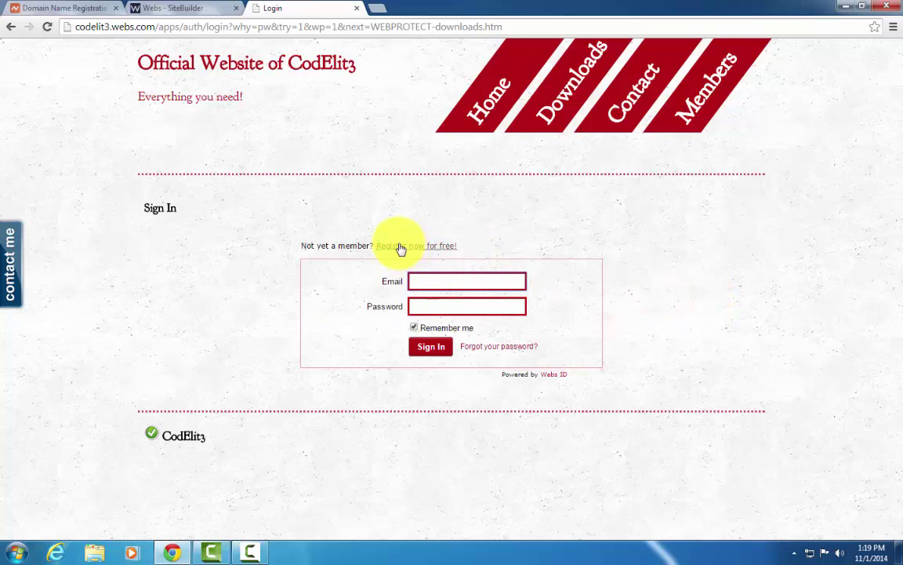
{"action": "left_click", "coordinate": [463, 280]}
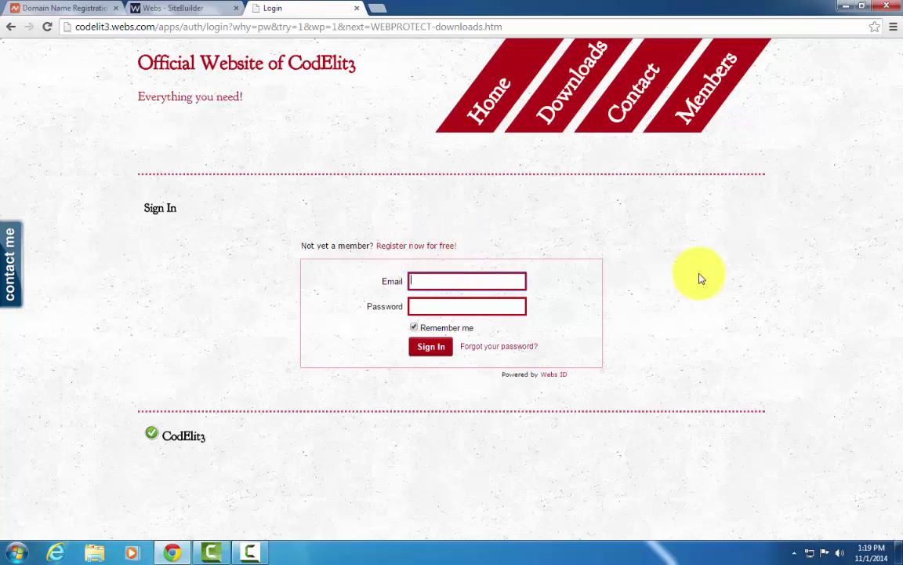
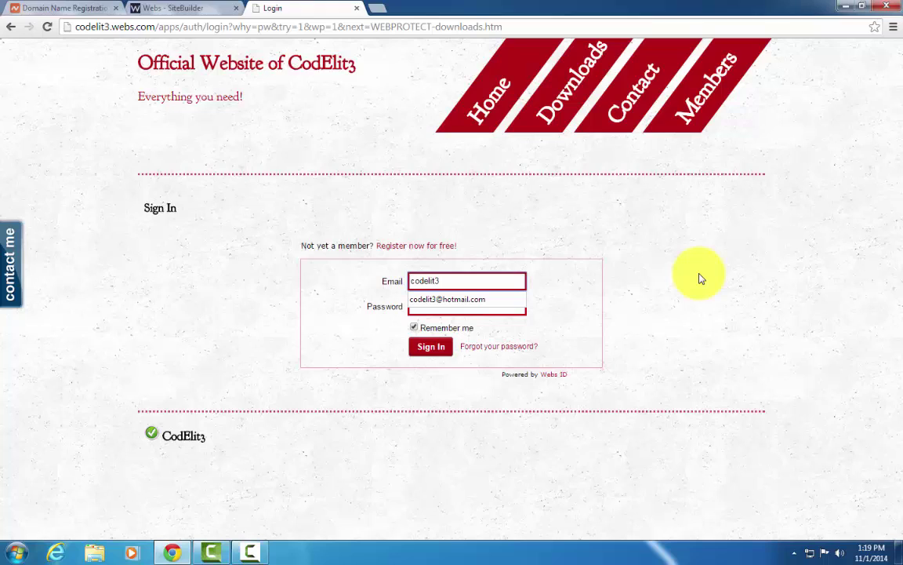
{"action": "key", "text": "Tab"}
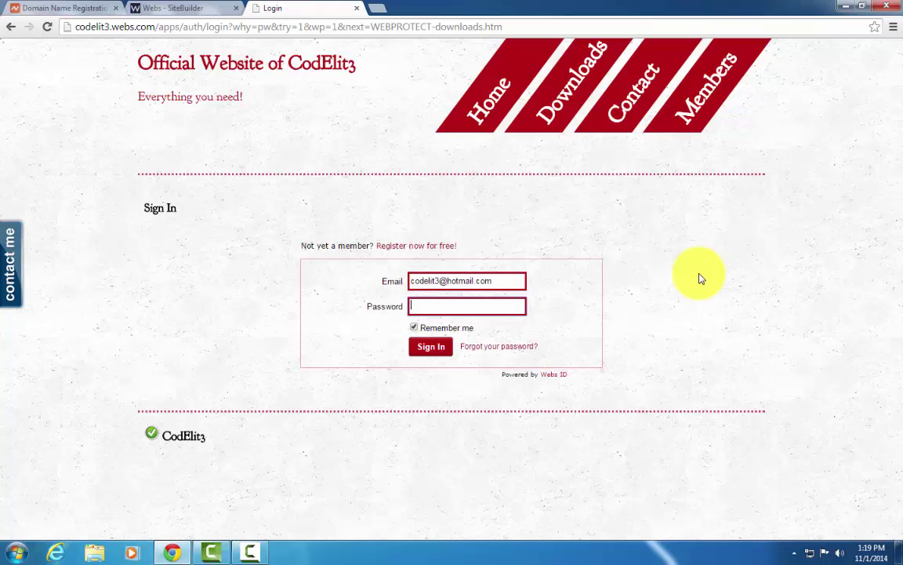
{"action": "key", "text": "Return"}
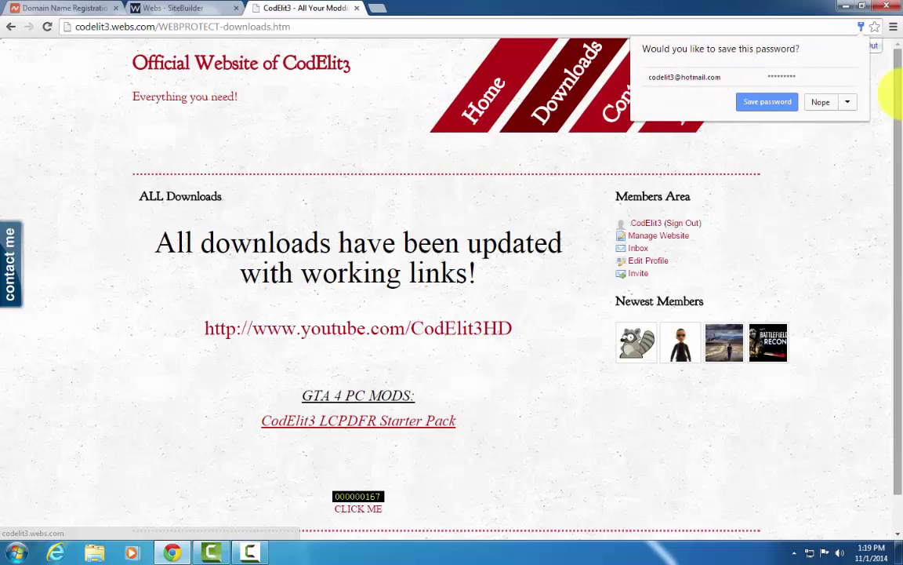
{"action": "left_click", "coordinate": [799, 102]}
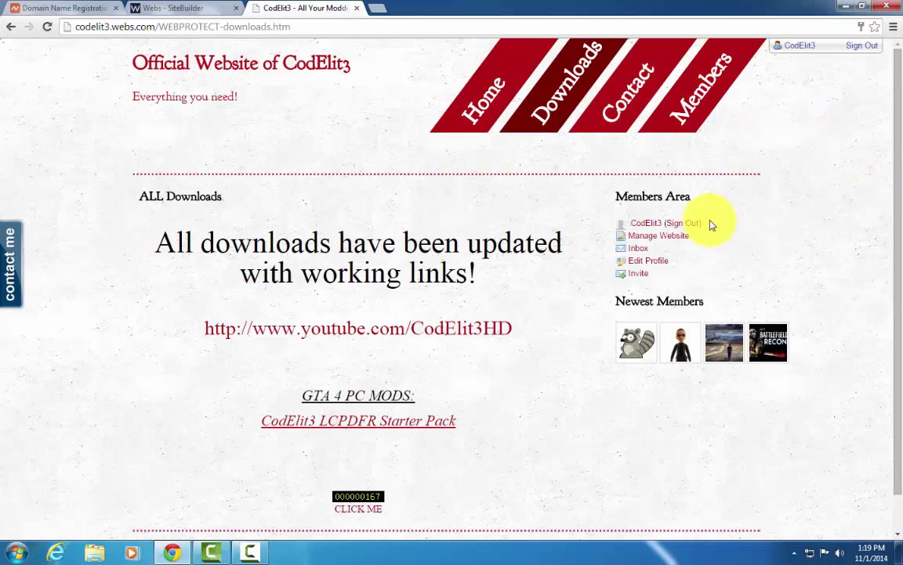
{"action": "scroll", "coordinate": [505, 299], "scroll_direction": "down", "scroll_amount": 1}
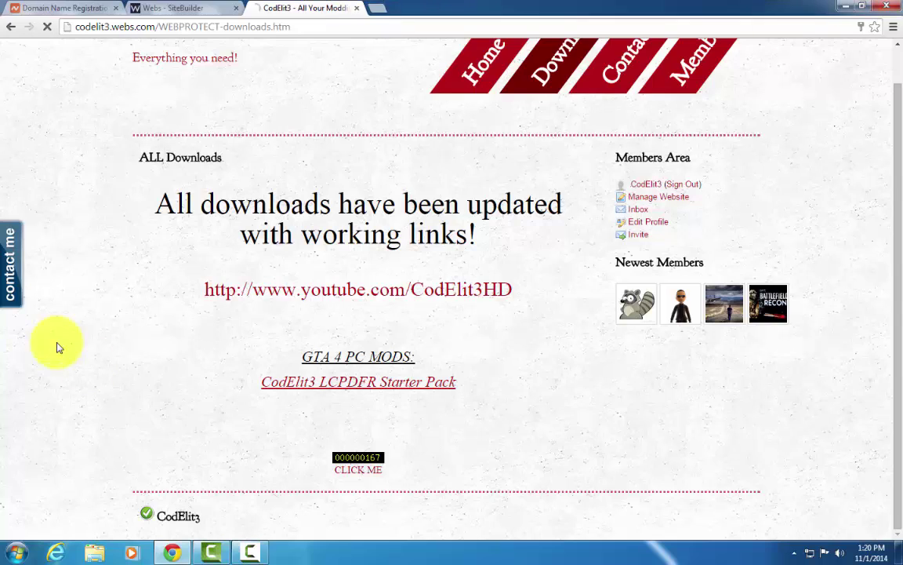
Minimize Chrome, then open the CodElit3 LCPDFR Starter Pack archive in WinRAR and close it.
{"action": "left_click", "coordinate": [839, 7]}
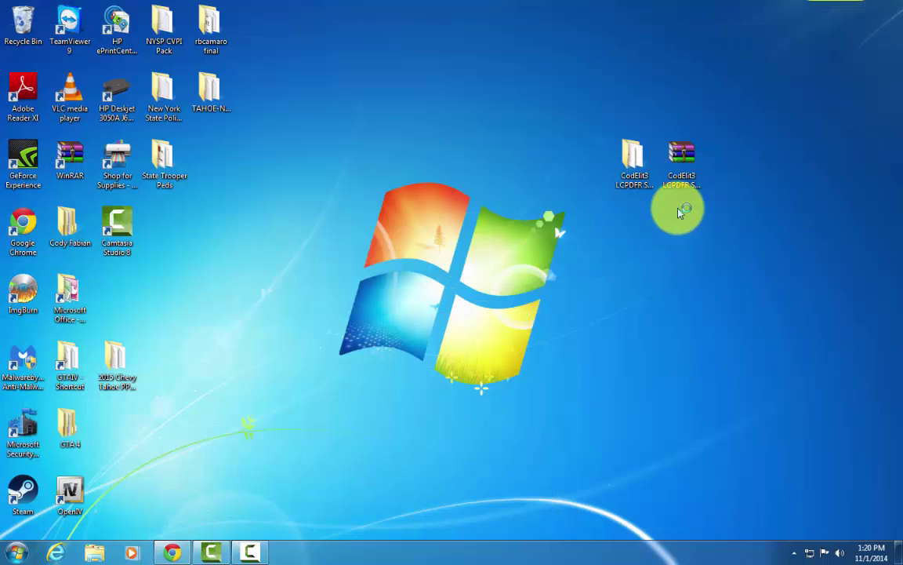
{"action": "double_click", "coordinate": [686, 161]}
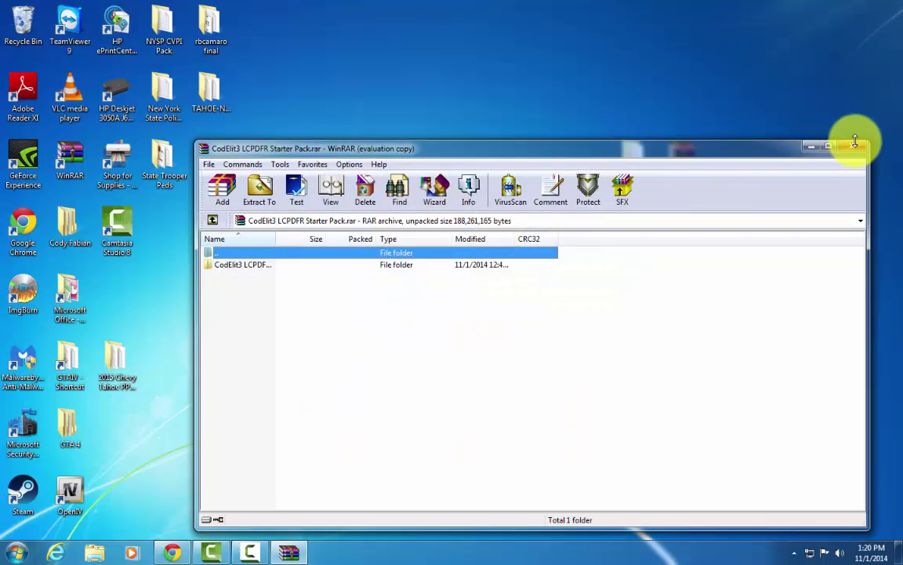
{"action": "left_click", "coordinate": [851, 146]}
Open the extracted starter pack folder, look over items like GTA 4 Title Update, then close it.
{"action": "left_click", "coordinate": [634, 160]}
{"action": "double_click", "coordinate": [634, 161]}
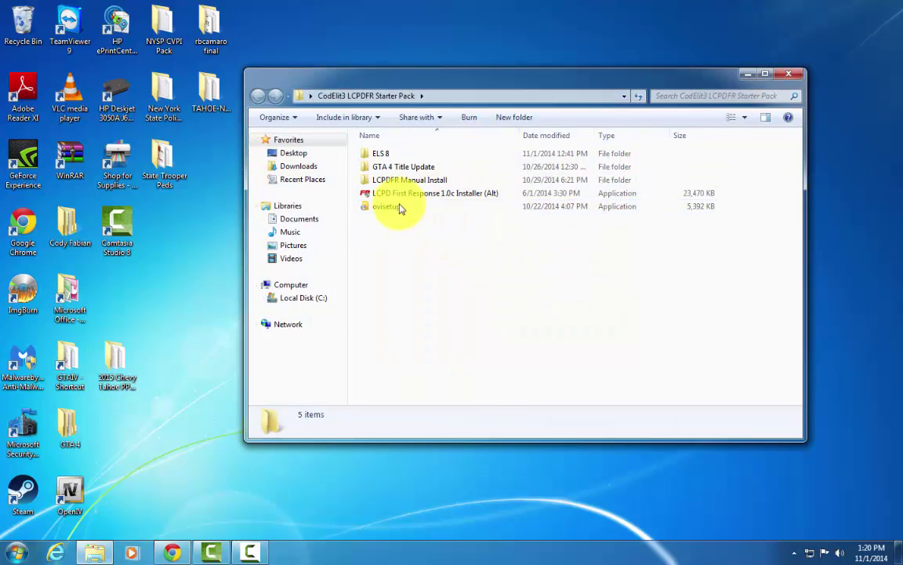
{"action": "left_click", "coordinate": [450, 169]}
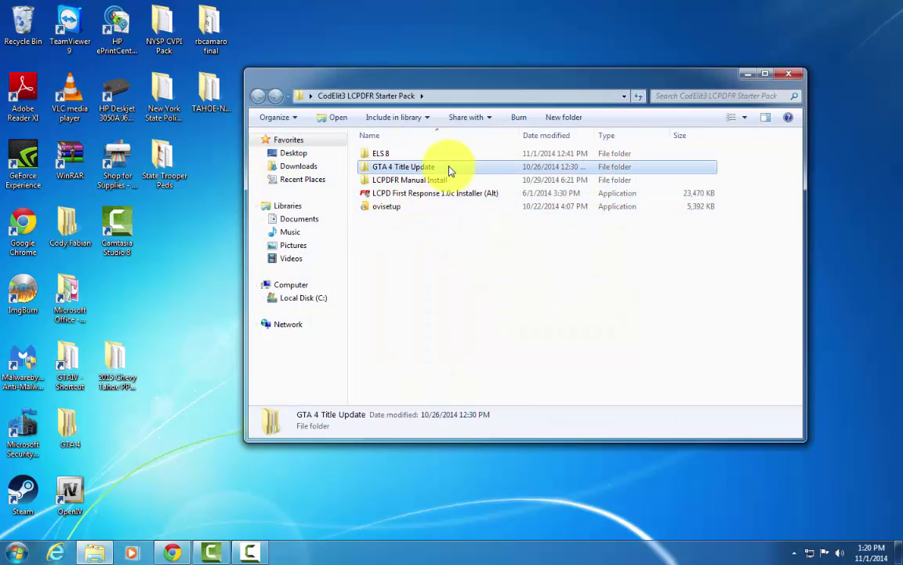
{"action": "left_click", "coordinate": [714, 246]}
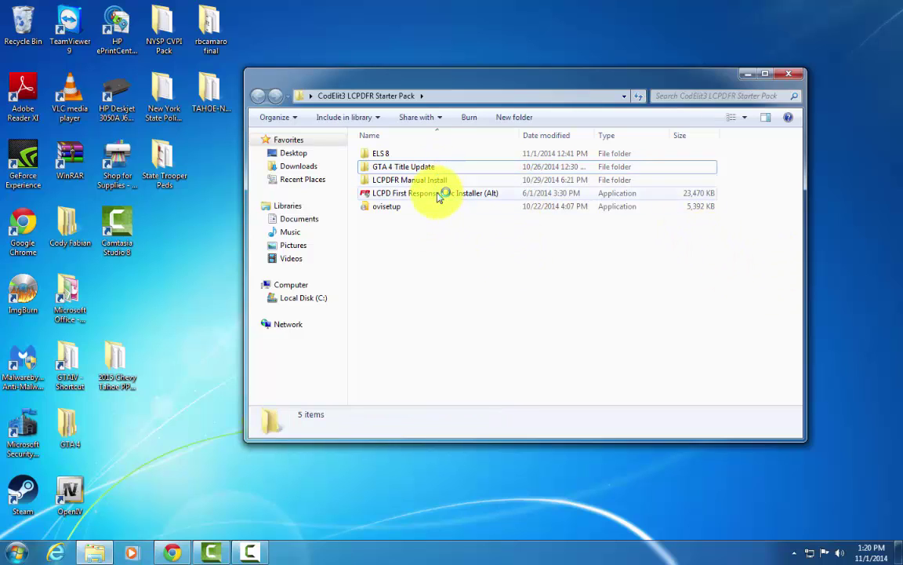
{"action": "left_click", "coordinate": [793, 76]}
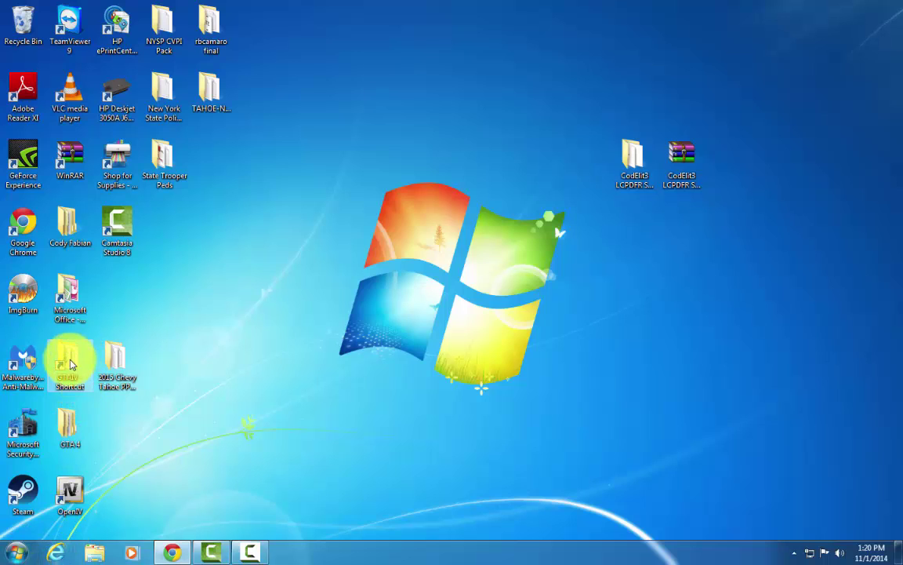
Browse the computer into Local Disk (C:) and the Program Files (x86) folder.
{"action": "left_click", "coordinate": [66, 362]}
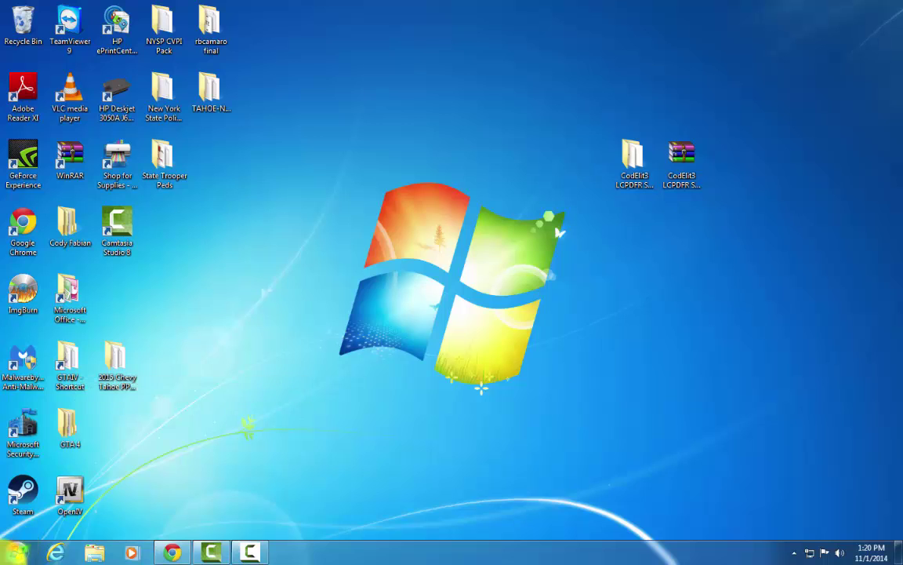
{"action": "left_click", "coordinate": [18, 552]}
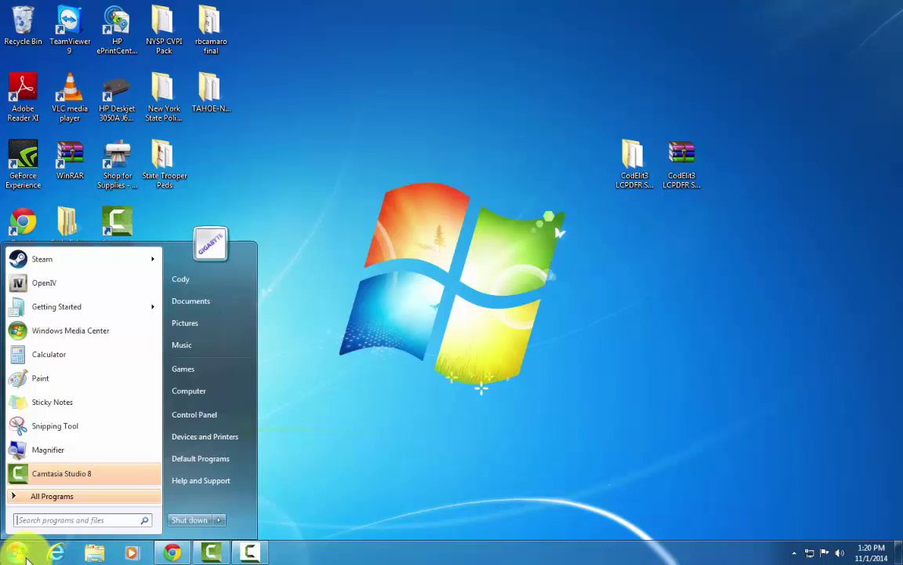
{"action": "left_click", "coordinate": [205, 392]}
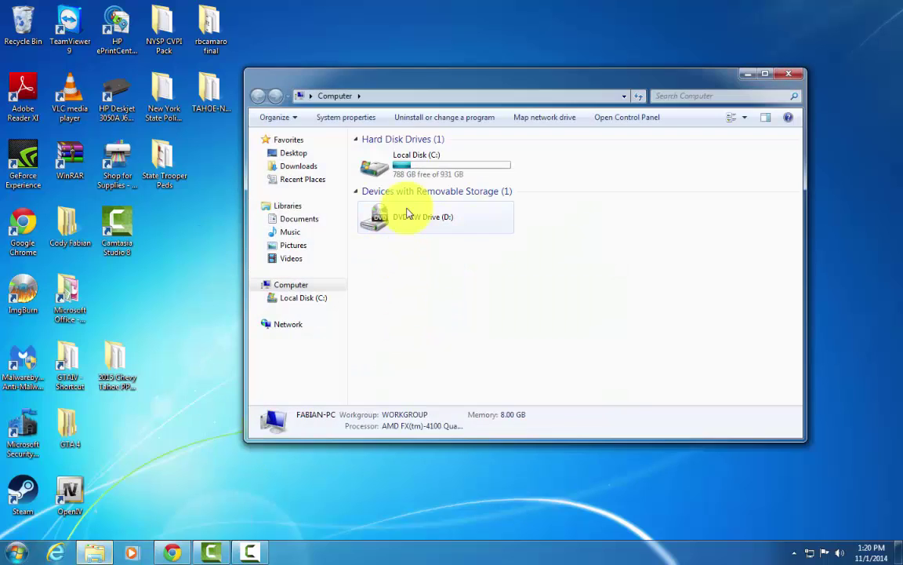
{"action": "double_click", "coordinate": [414, 167]}
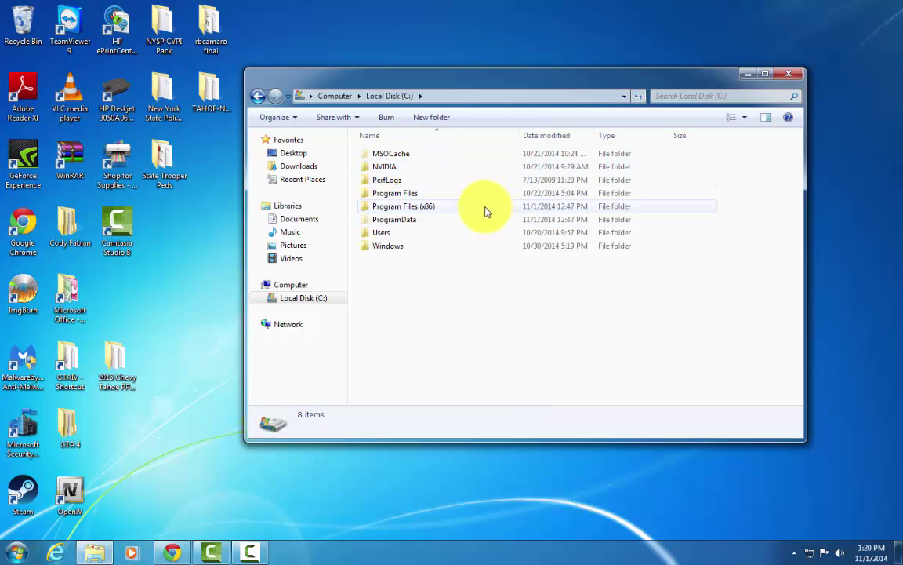
{"action": "double_click", "coordinate": [437, 210]}
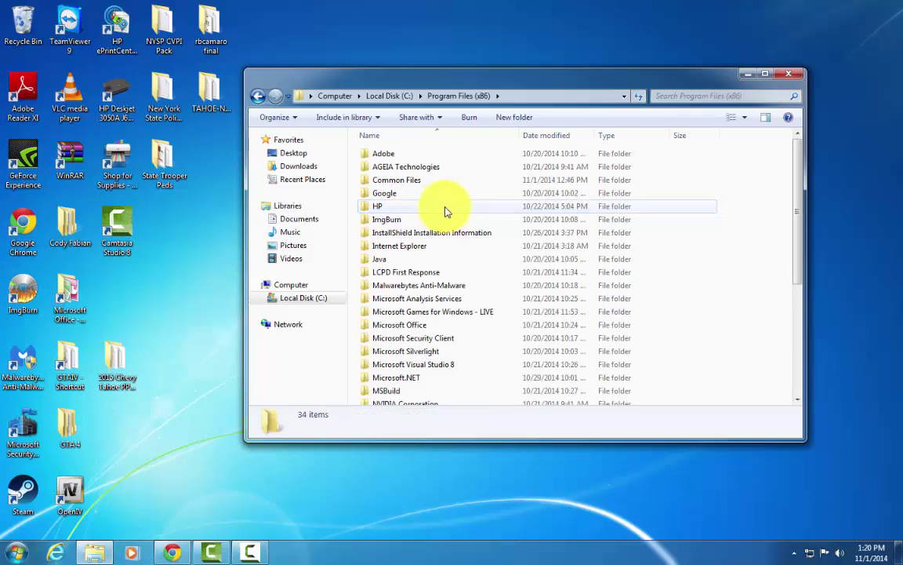
{"action": "scroll", "coordinate": [504, 255], "scroll_direction": "down", "scroll_amount": 1}
{"action": "scroll", "coordinate": [504, 255], "scroll_direction": "down", "scroll_amount": 3}
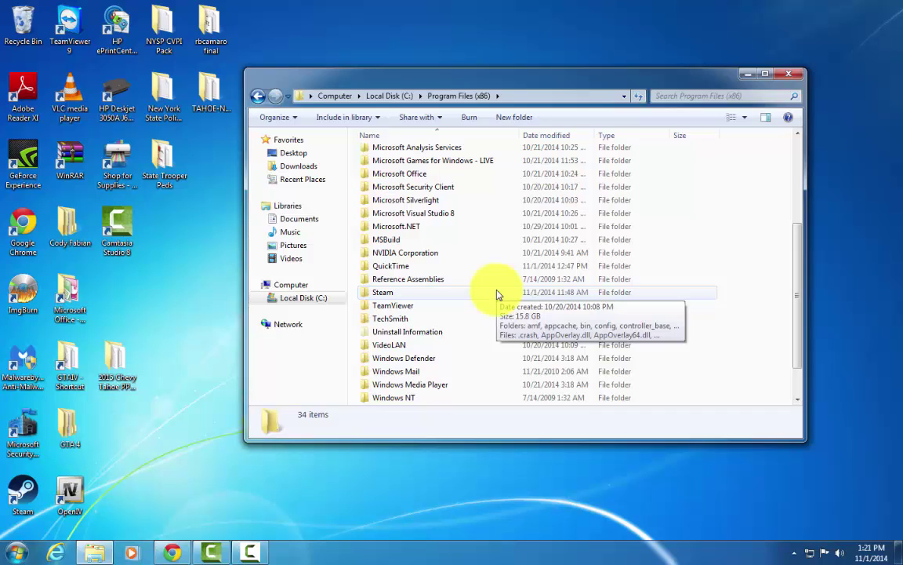
Go through Steam, SteamApps, common and Grand Theft Auto IV into GTAIV, scrolling its files.
{"action": "double_click", "coordinate": [496, 294]}
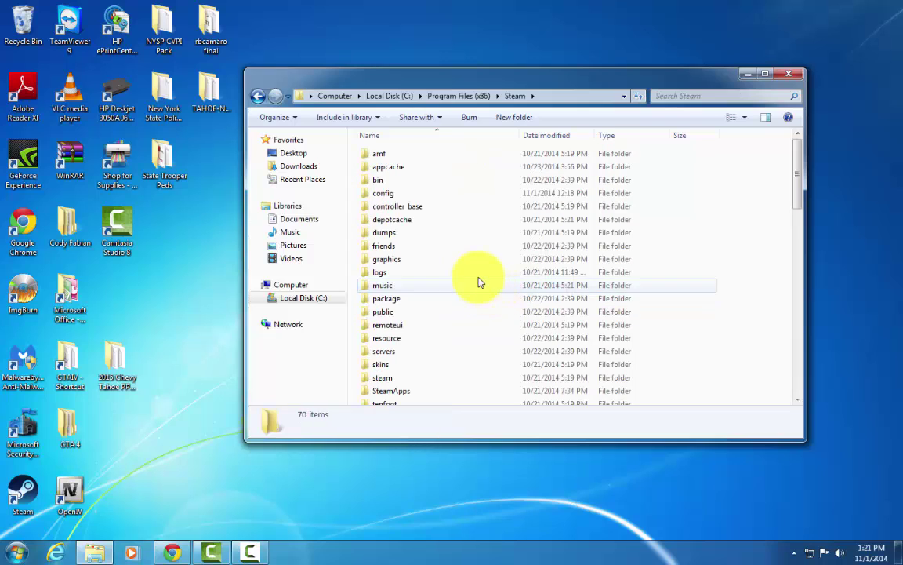
{"action": "scroll", "coordinate": [494, 246], "scroll_direction": "down", "scroll_amount": 3}
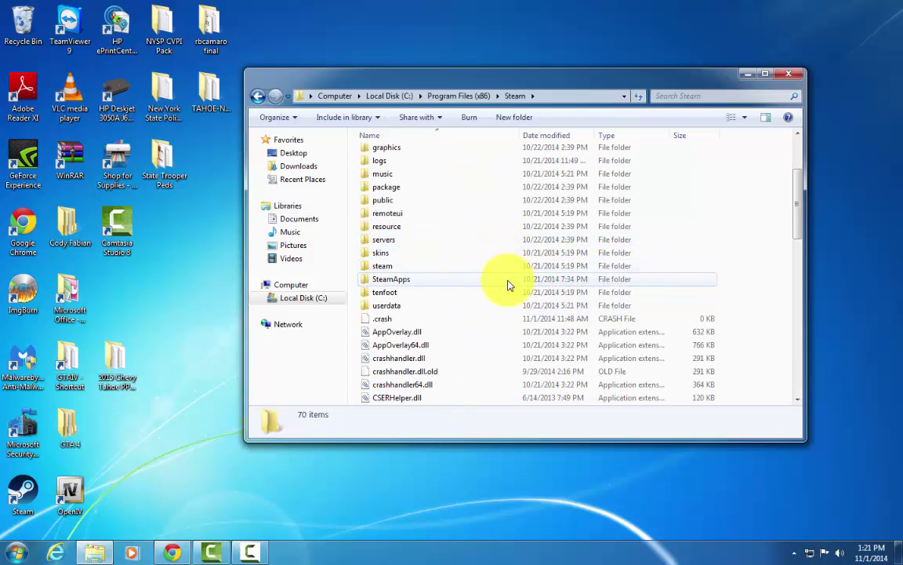
{"action": "double_click", "coordinate": [508, 285]}
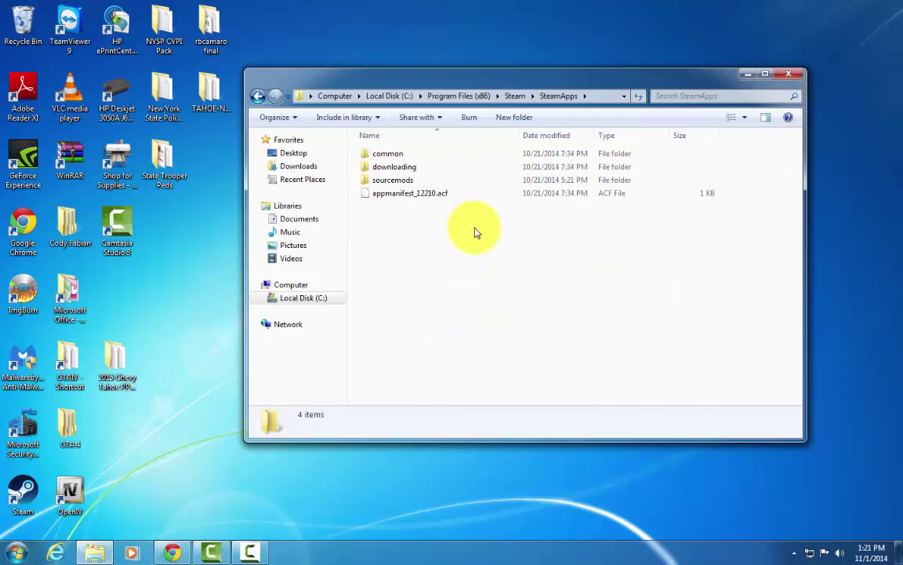
{"action": "double_click", "coordinate": [401, 154]}
{"action": "double_click", "coordinate": [402, 154]}
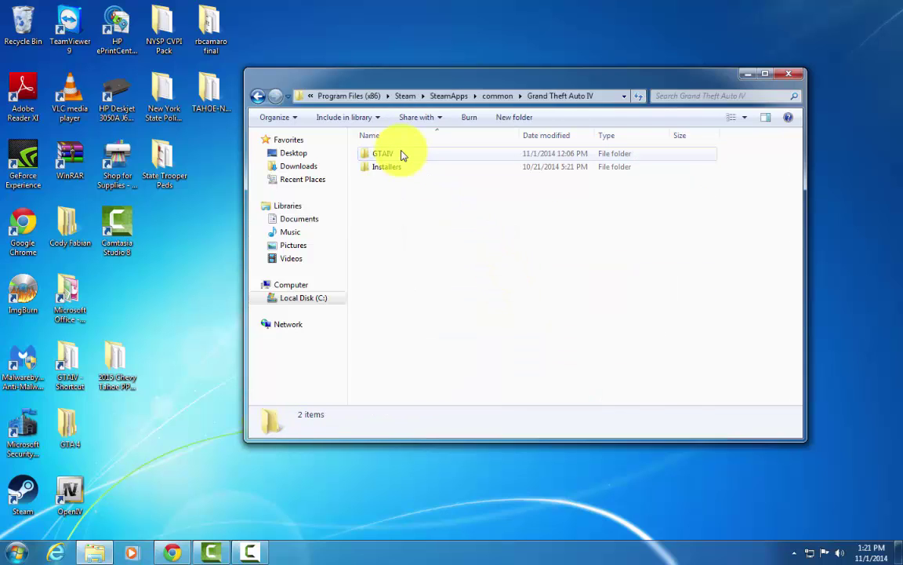
{"action": "double_click", "coordinate": [407, 155]}
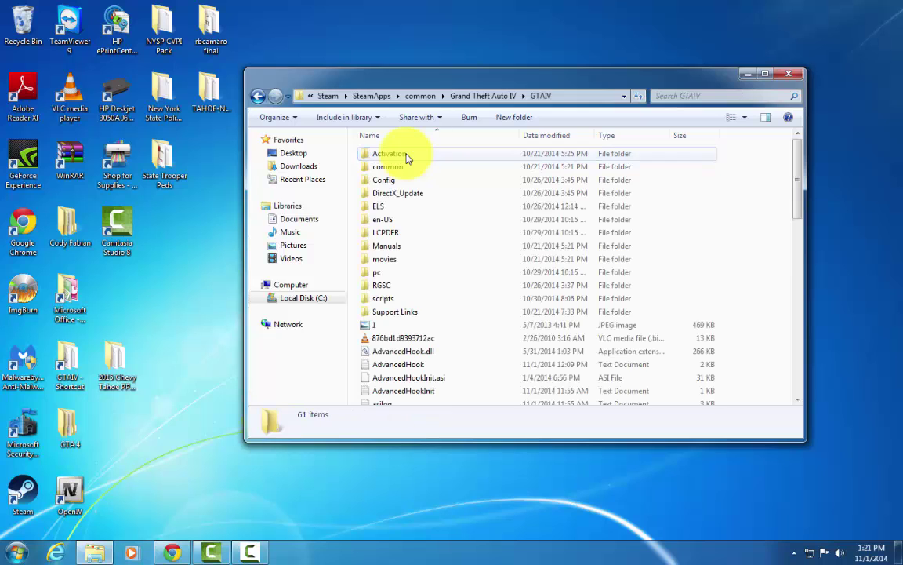
{"action": "scroll", "coordinate": [463, 298], "scroll_direction": "down", "scroll_amount": 5}
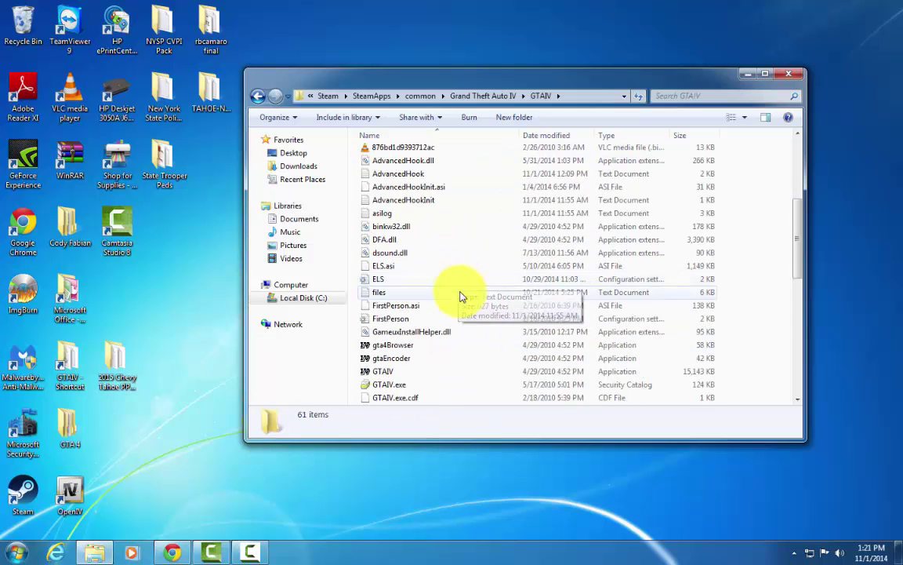
{"action": "scroll", "coordinate": [464, 298], "scroll_direction": "up", "scroll_amount": 5}
{"action": "scroll", "coordinate": [468, 298], "scroll_direction": "down", "scroll_amount": 7}
{"action": "scroll", "coordinate": [467, 298], "scroll_direction": "down", "scroll_amount": 7}
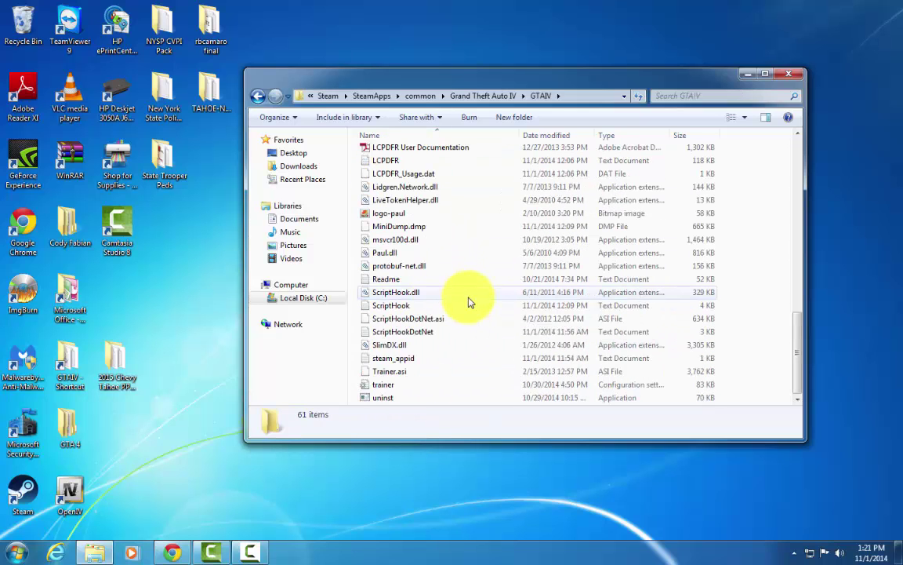
{"action": "scroll", "coordinate": [468, 300], "scroll_direction": "up", "scroll_amount": 14}
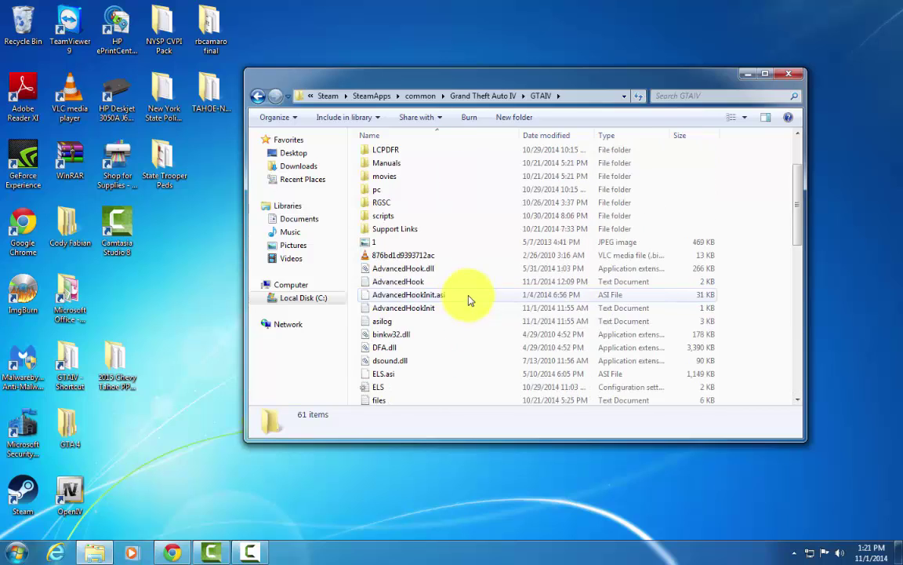
Return to the Grand Theft Auto IV folder and show the Send to menu for GTAIV.
{"action": "left_click", "coordinate": [486, 96]}
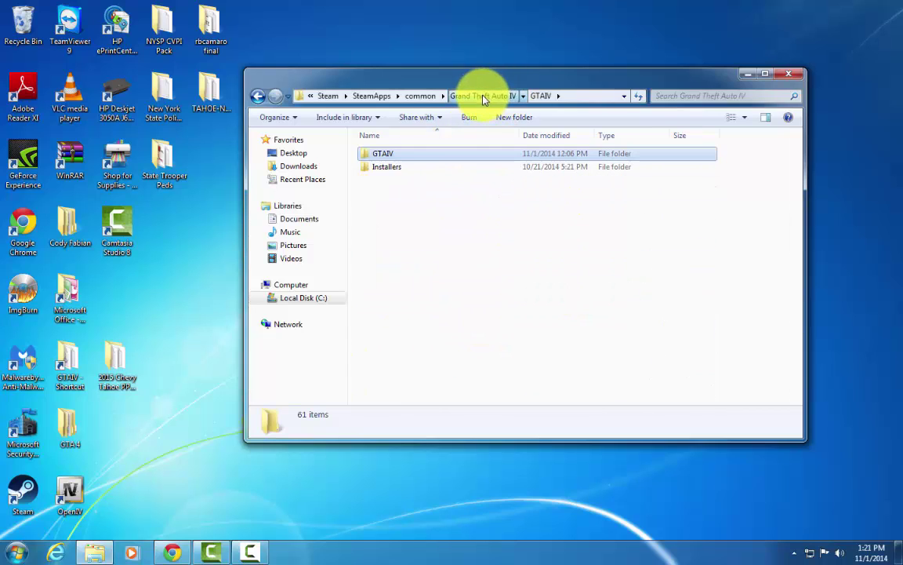
{"action": "left_click", "coordinate": [421, 158]}
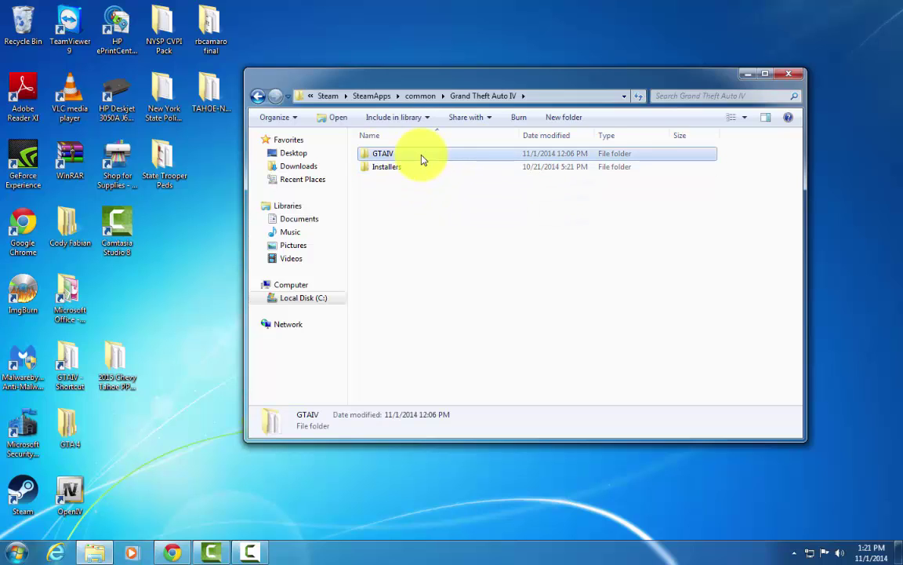
{"action": "right_click", "coordinate": [422, 158]}
{"action": "key", "text": "Escape"}
{"action": "right_click", "coordinate": [406, 159]}
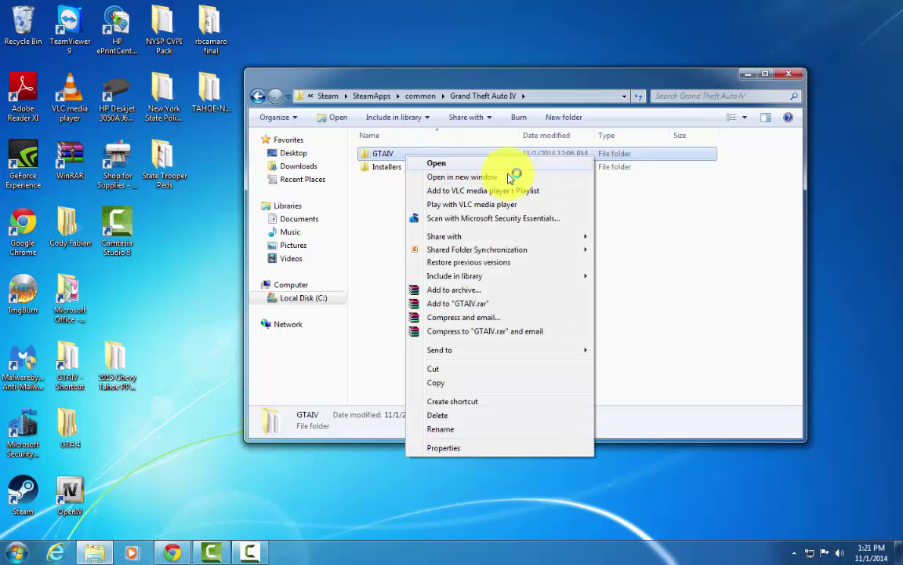
{"action": "mouse_move", "coordinate": [543, 353]}
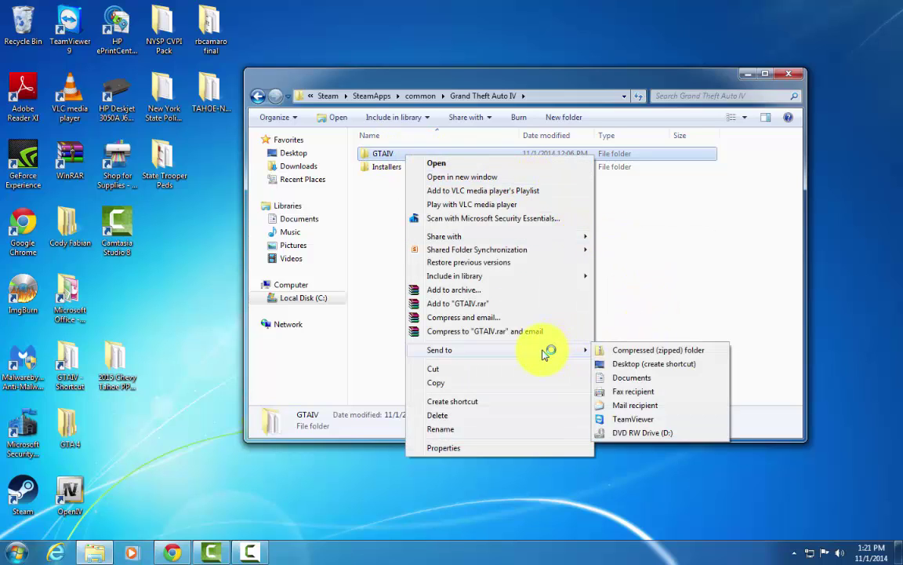
Create a GTAIV desktop shortcut and place it near the desktop's top centre.
{"action": "left_click", "coordinate": [702, 365]}
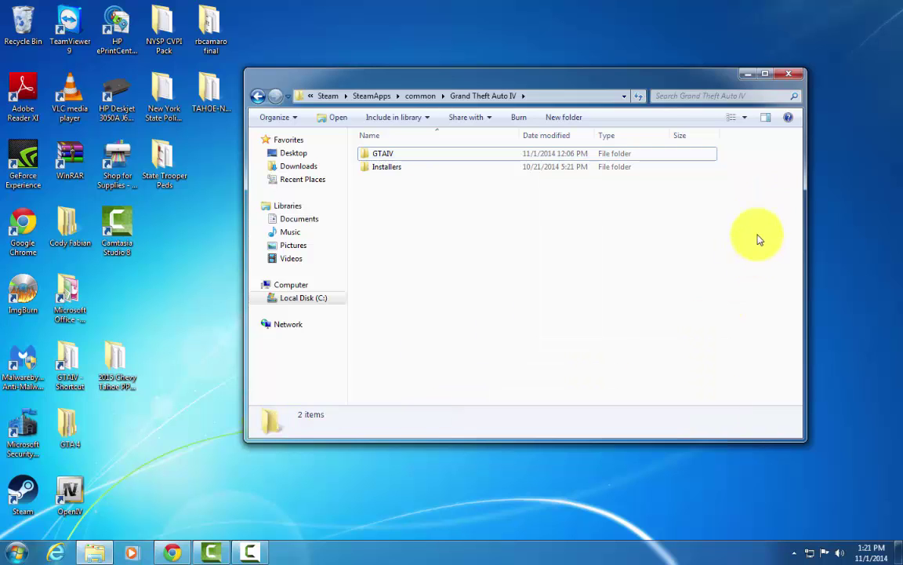
{"action": "left_click", "coordinate": [789, 74]}
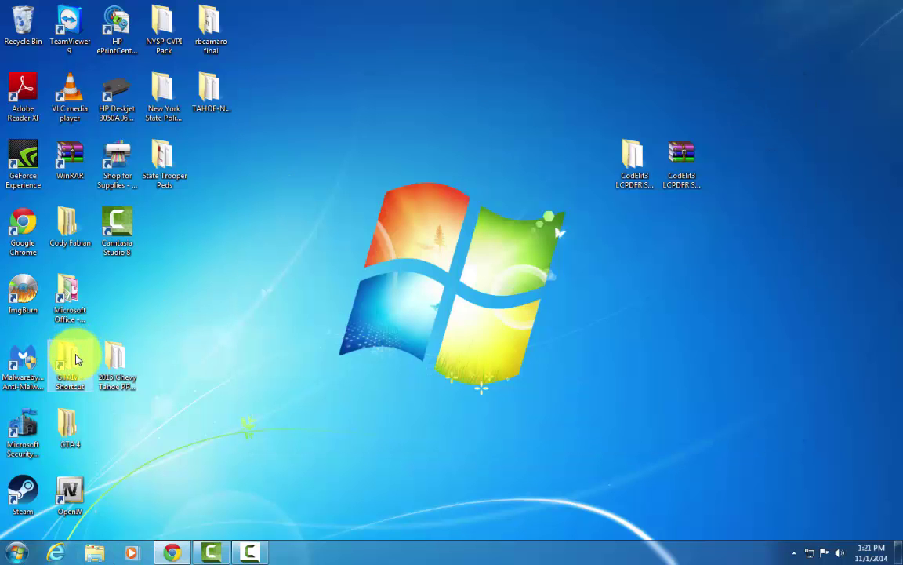
{"action": "left_click_drag", "start_coordinate": [76, 359], "coordinate": [453, 160]}
{"action": "double_click", "coordinate": [453, 159]}
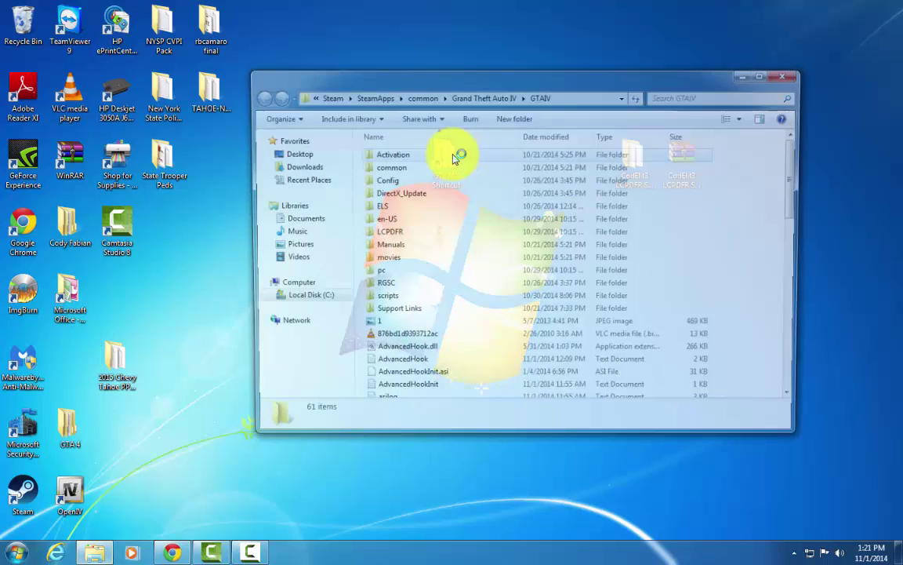
{"action": "scroll", "coordinate": [534, 267], "scroll_direction": "down", "scroll_amount": 8}
{"action": "scroll", "coordinate": [534, 276], "scroll_direction": "up", "scroll_amount": 8}
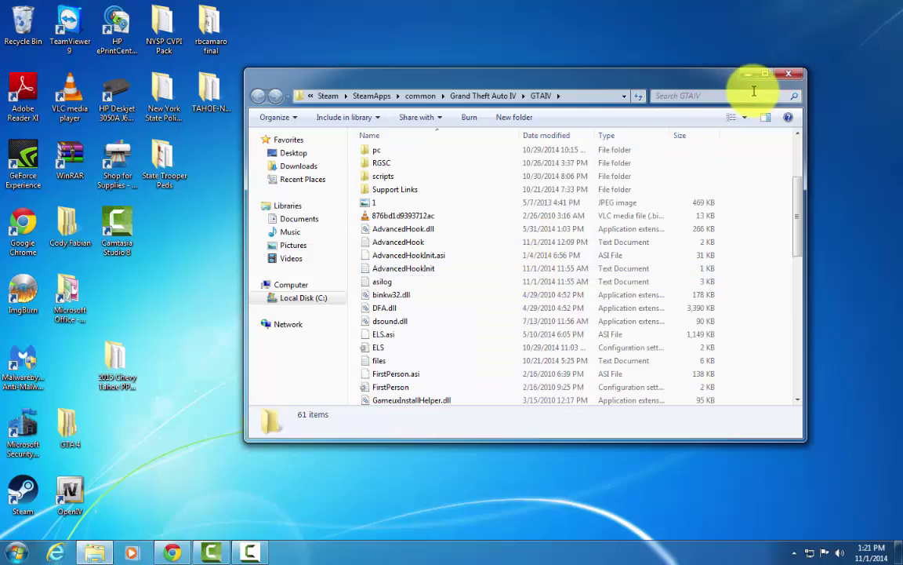
{"action": "left_click", "coordinate": [788, 74]}
{"action": "left_click_drag", "start_coordinate": [440, 169], "coordinate": [539, 172]}
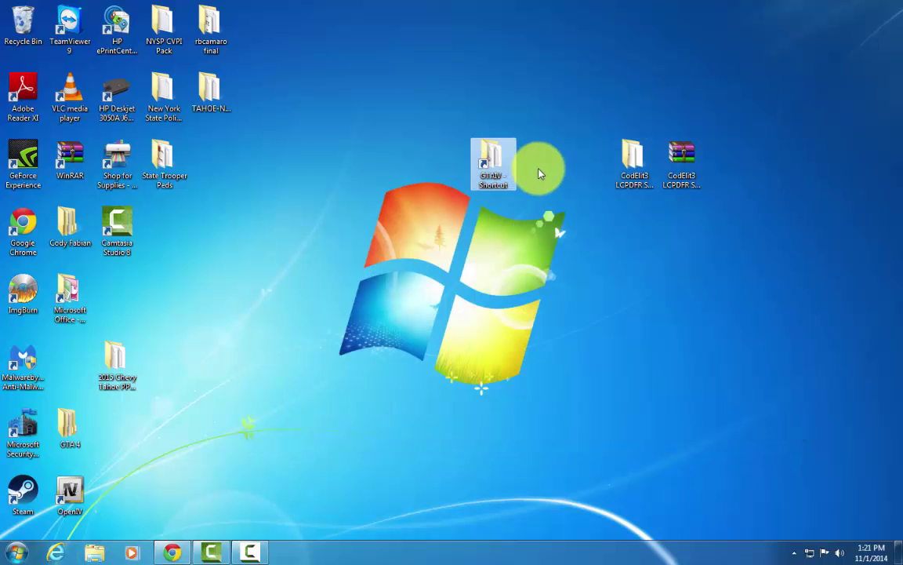
Open the starter pack's LCPDFR Manual Install folder, then open GTAIV snapped to the left half.
{"action": "double_click", "coordinate": [631, 160]}
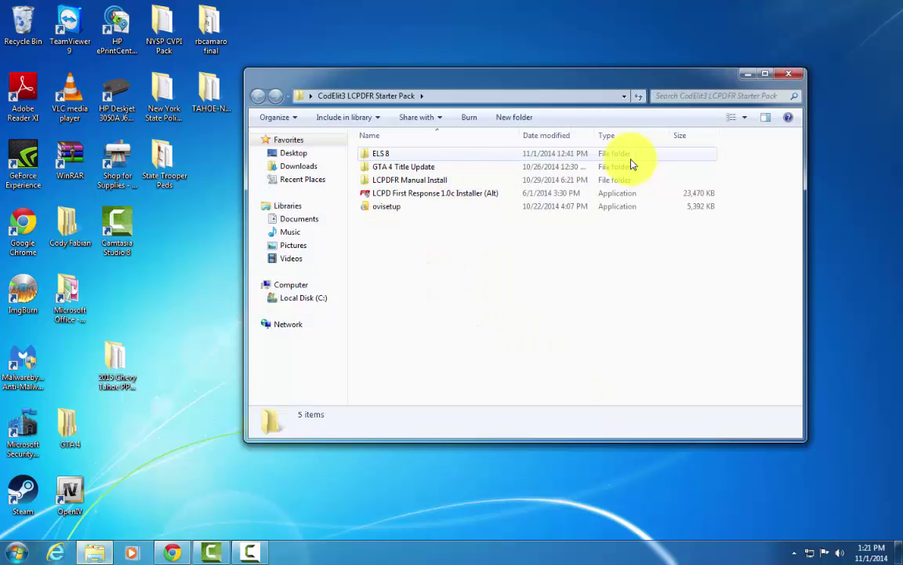
{"action": "double_click", "coordinate": [577, 179]}
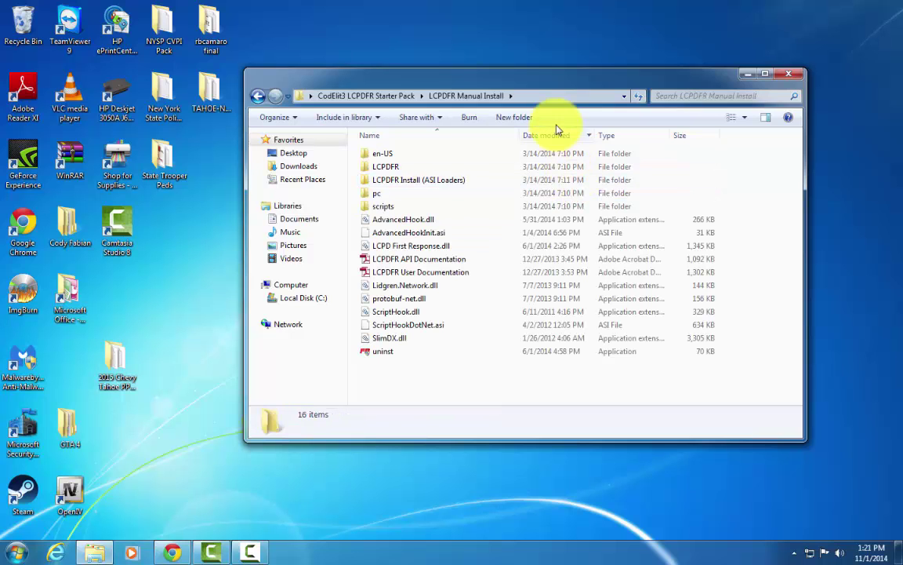
{"action": "left_click_drag", "start_coordinate": [514, 71], "coordinate": [902, 78]}
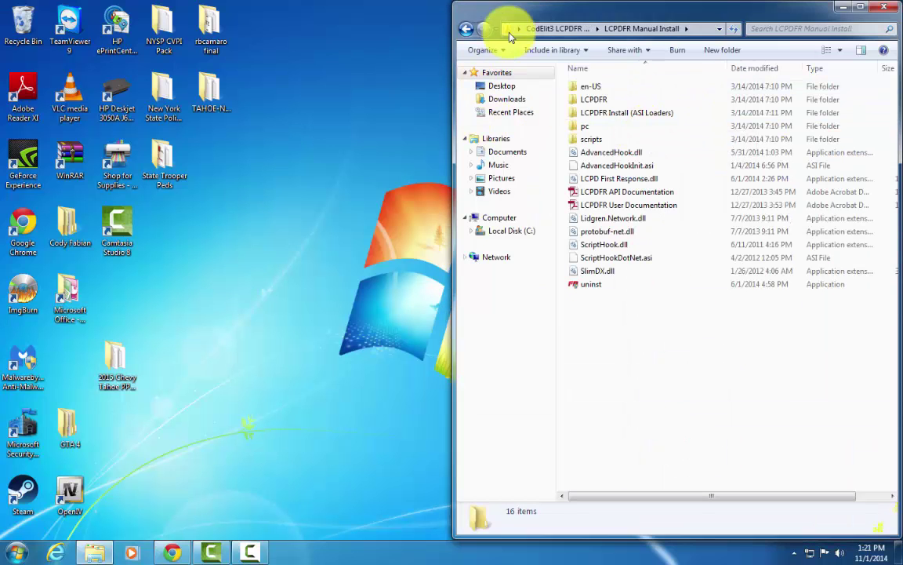
{"action": "left_click", "coordinate": [843, 8]}
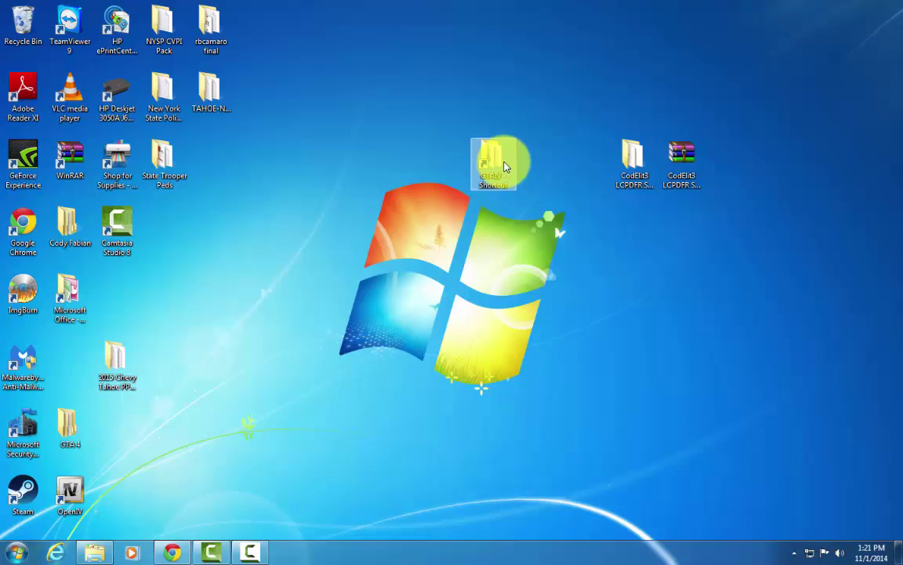
{"action": "double_click", "coordinate": [505, 166]}
{"action": "left_click_drag", "start_coordinate": [534, 125], "coordinate": [2, 242]}
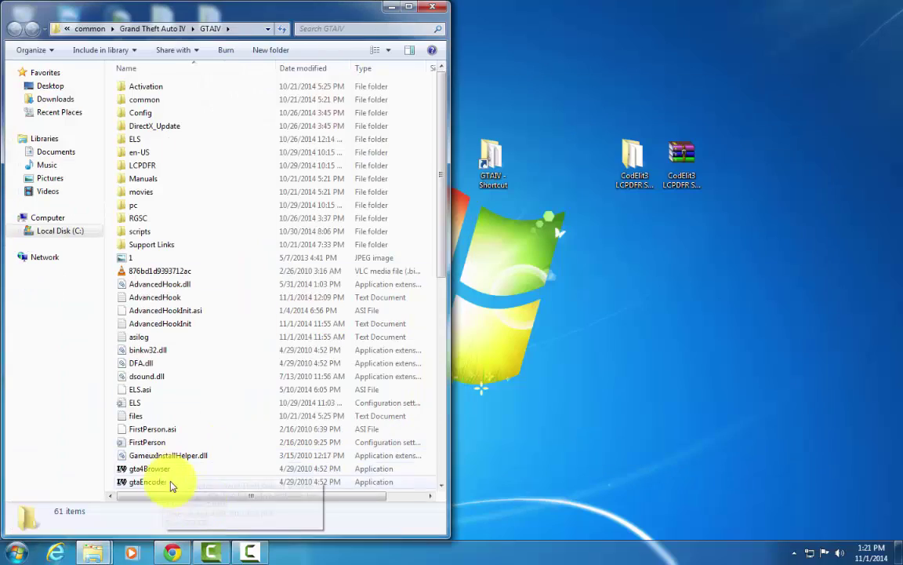
Restore the LCPDFR Manual Install window and review its 16 items, including the API and User Documentation files.
{"action": "mouse_move", "coordinate": [93, 553]}
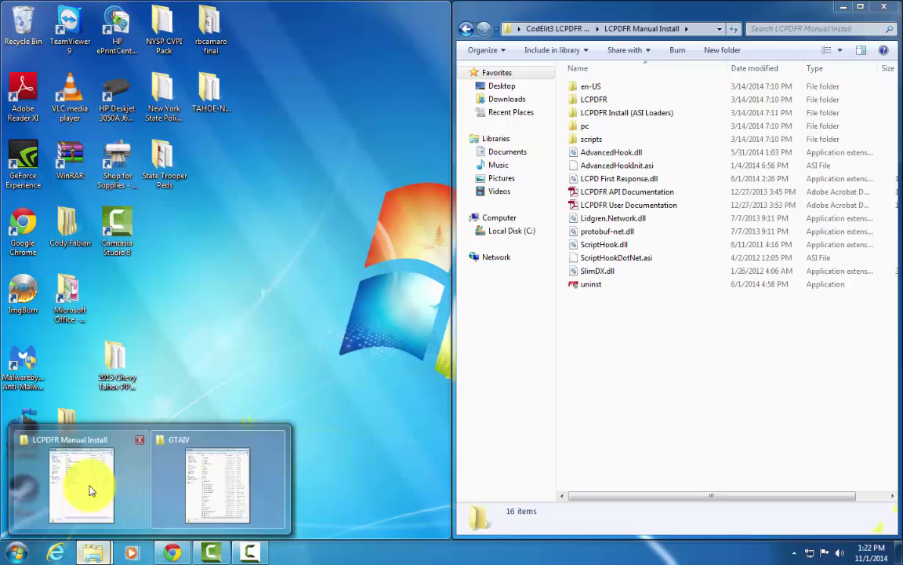
{"action": "left_click", "coordinate": [90, 490]}
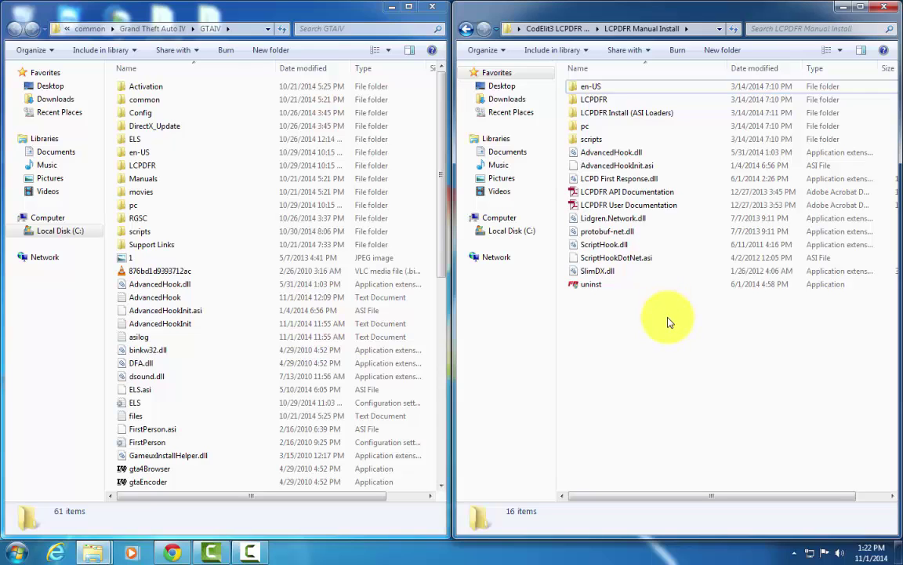
{"action": "left_click_drag", "start_coordinate": [669, 321], "coordinate": [639, 75]}
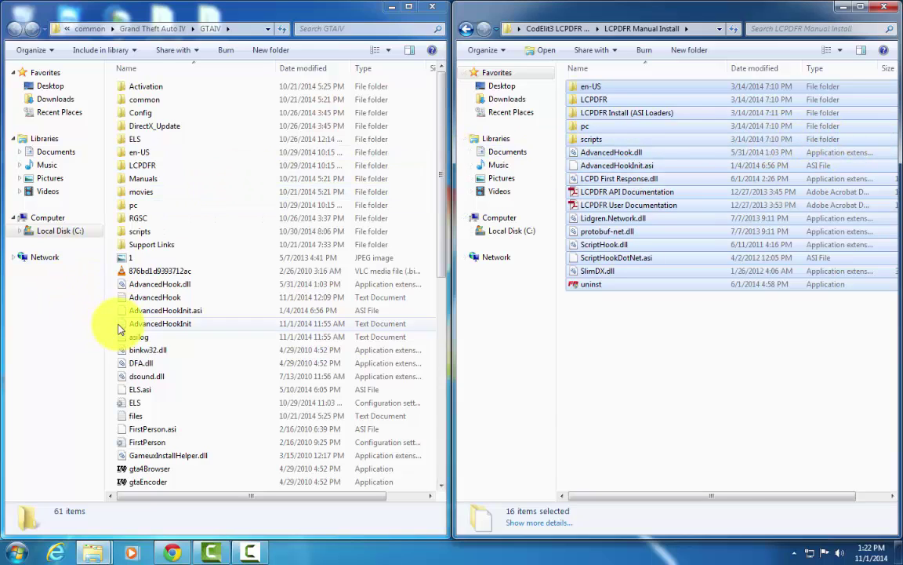
{"action": "left_click", "coordinate": [642, 369]}
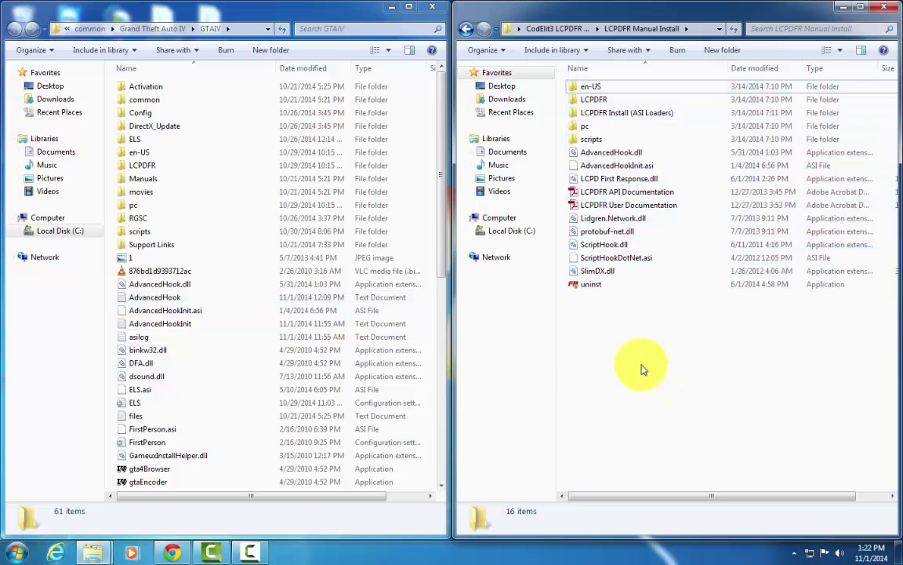
{"action": "left_click", "coordinate": [571, 193]}
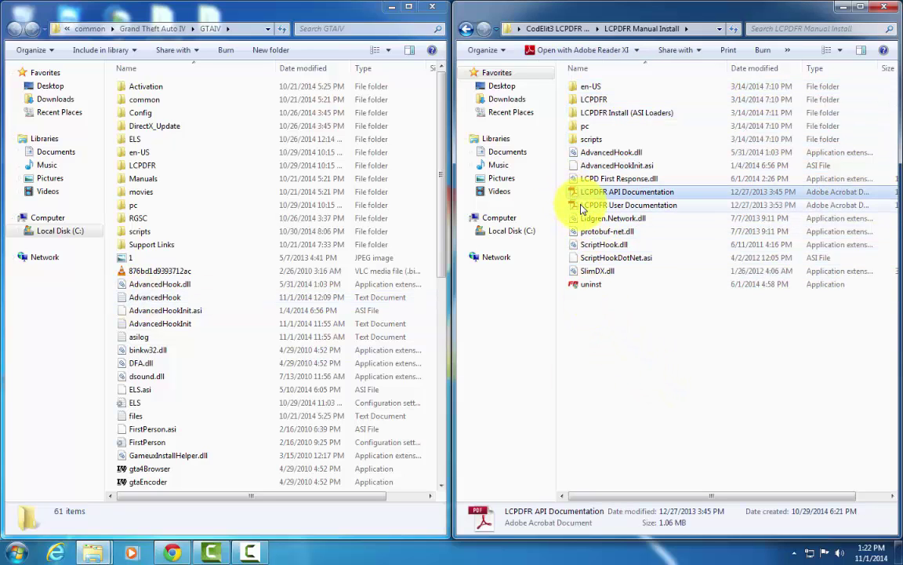
{"action": "left_click", "coordinate": [582, 207]}
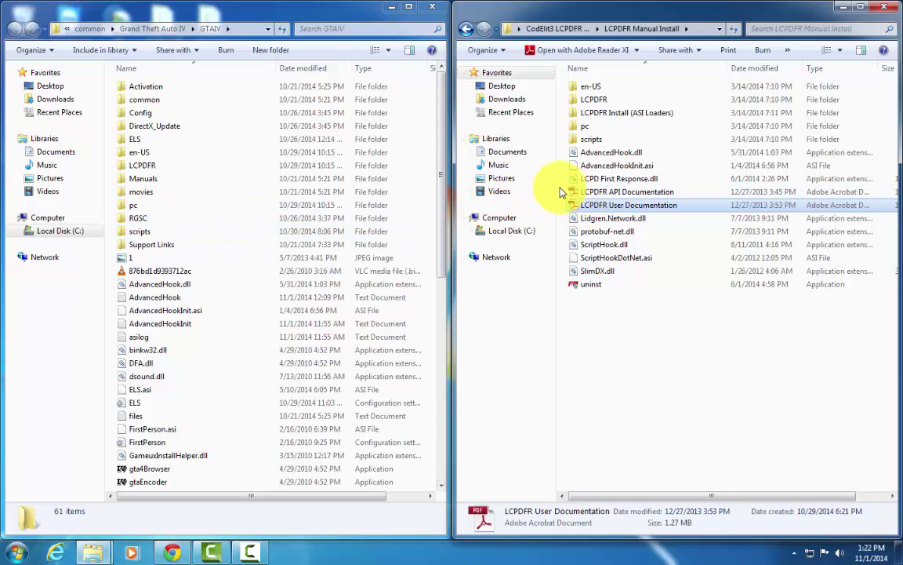
{"action": "left_click", "coordinate": [561, 192]}
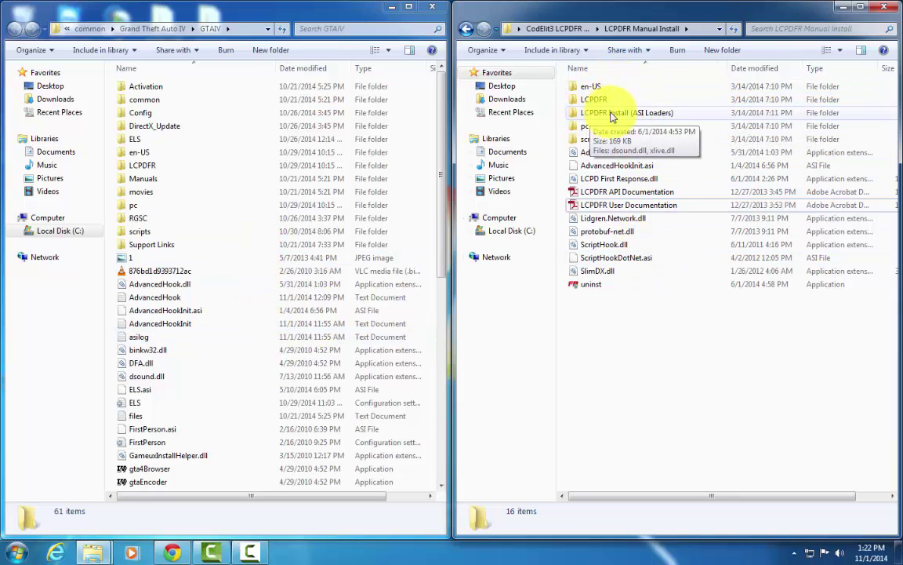
Look inside LCPDFR Install (ASI Loaders) twice, returning each time to LCPDFR Manual Install.
{"action": "double_click", "coordinate": [653, 115]}
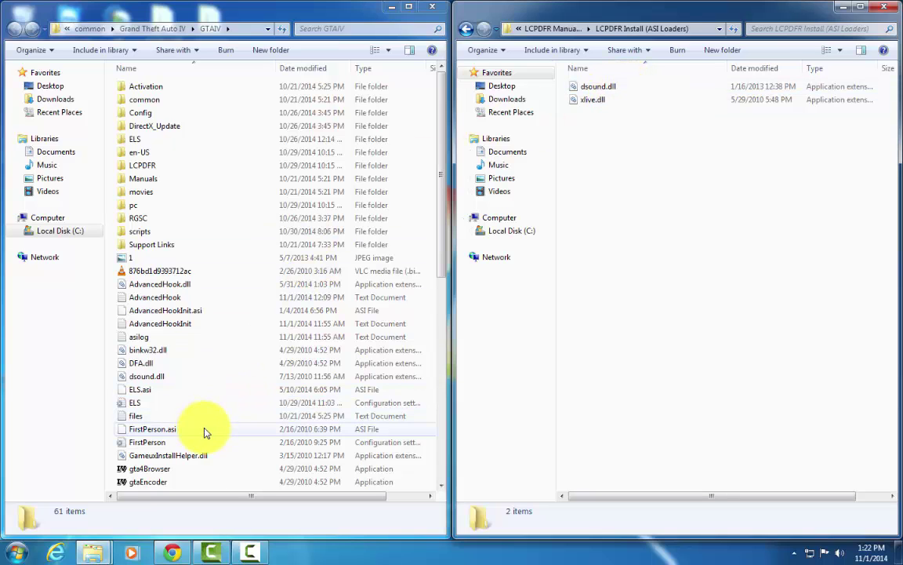
{"action": "left_click", "coordinate": [530, 28]}
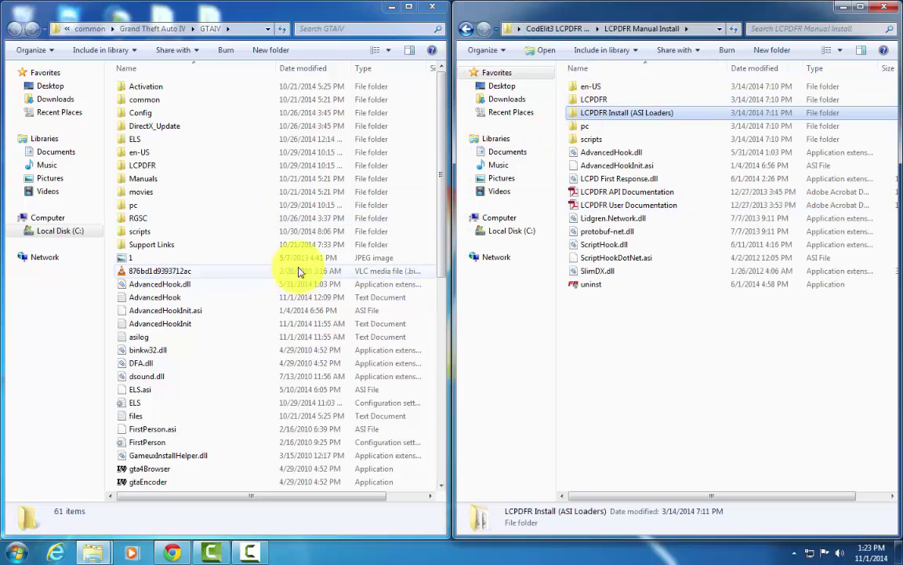
{"action": "double_click", "coordinate": [635, 112]}
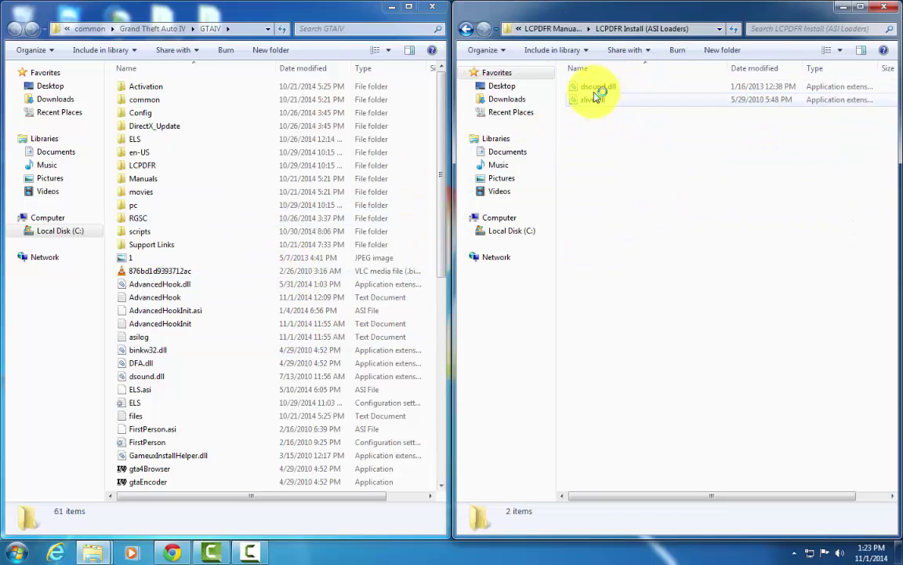
{"action": "left_click", "coordinate": [541, 29]}
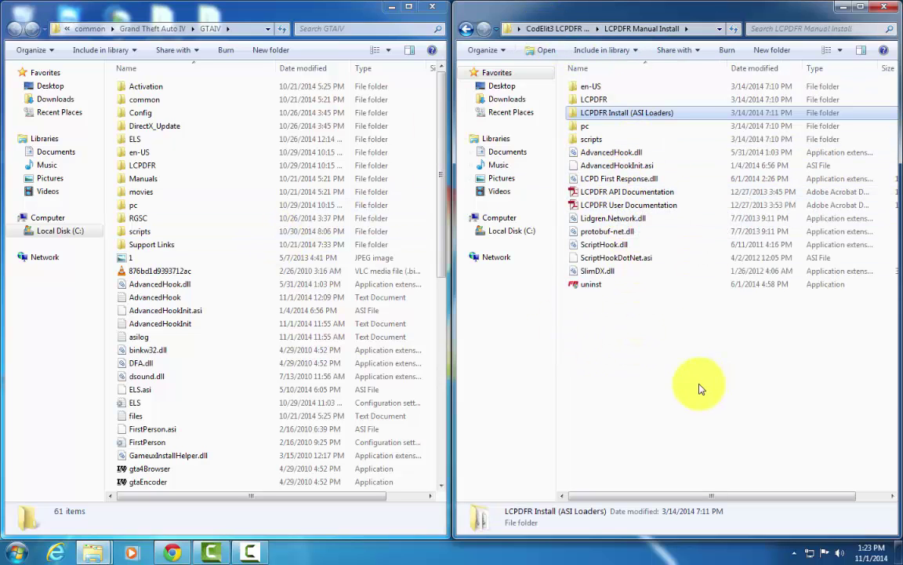
Select all 16 Manual Install items without moving them, recheck ASI Loaders, then return to CodElit3 LCPDFR Starter Pack.
{"action": "left_click_drag", "start_coordinate": [783, 343], "coordinate": [573, 91]}
{"action": "left_click_drag", "start_coordinate": [721, 145], "coordinate": [695, 379]}
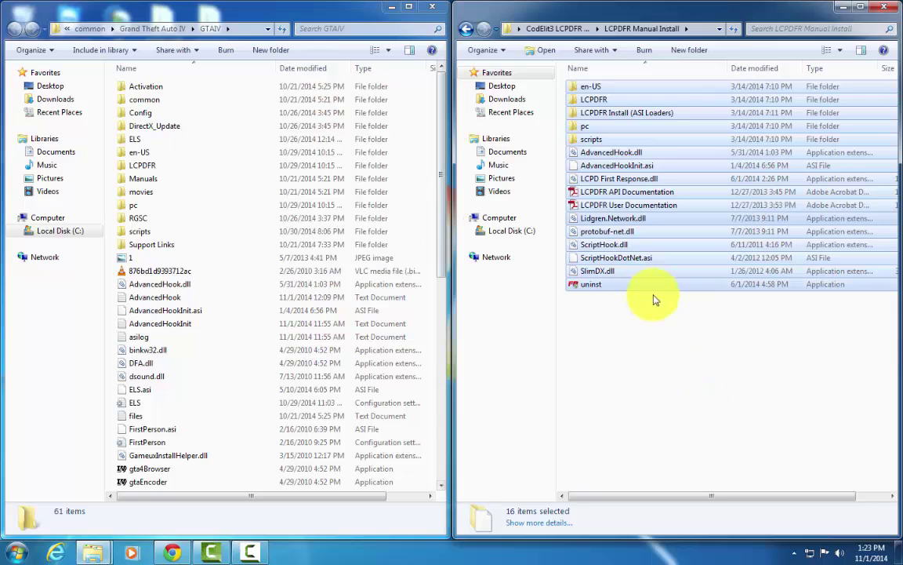
{"action": "left_click", "coordinate": [723, 317]}
{"action": "double_click", "coordinate": [619, 112]}
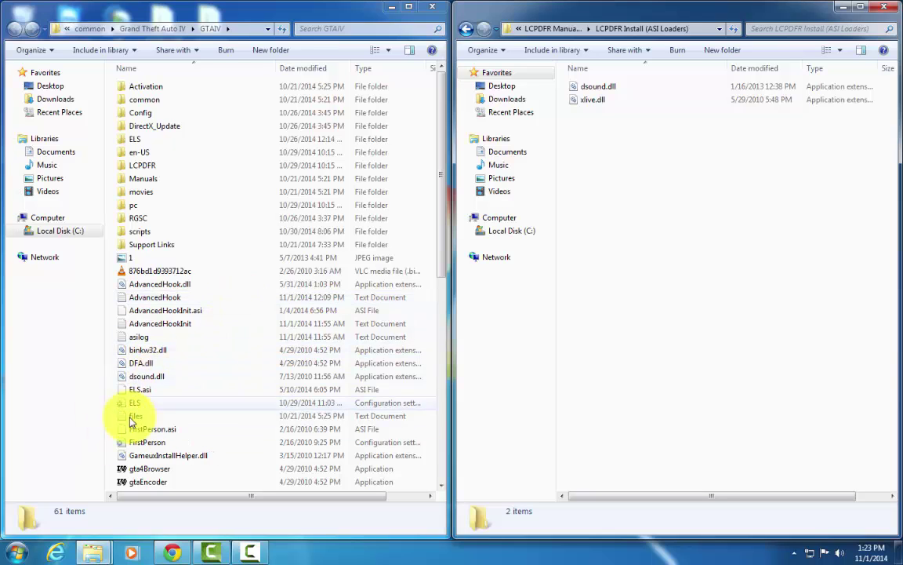
{"action": "left_click", "coordinate": [554, 30]}
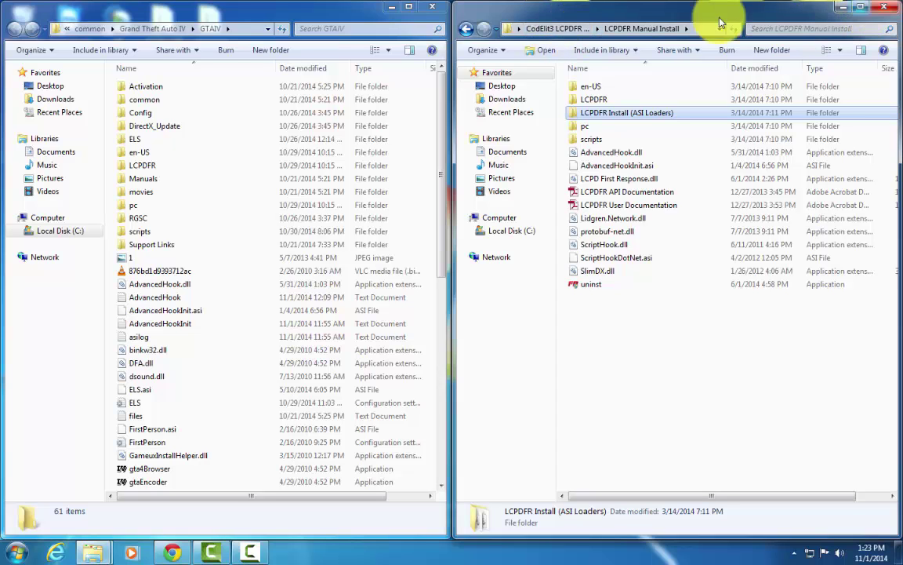
{"action": "left_click", "coordinate": [541, 28]}
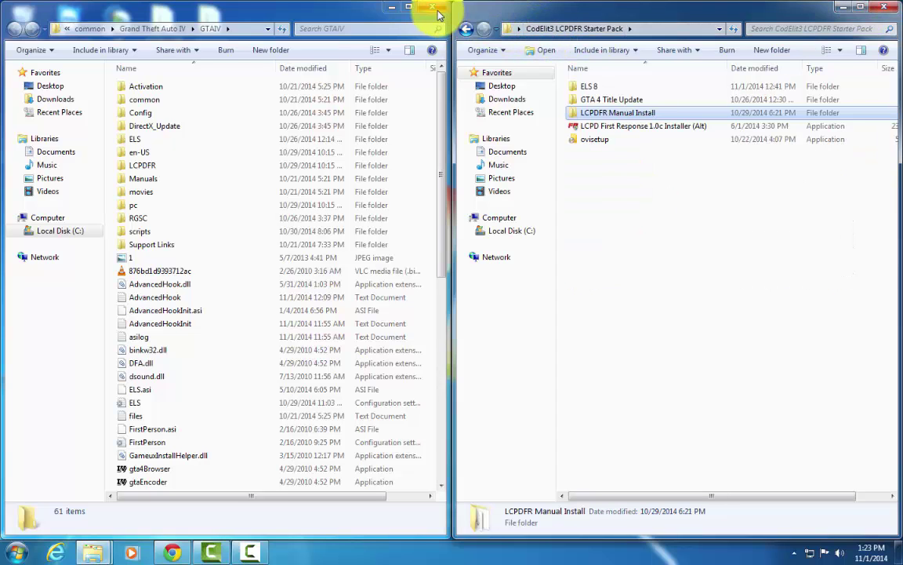
Close the GTAIV window and run the LCPD First Response 1.0c Installer (Alt) as administrator.
{"action": "left_click", "coordinate": [436, 8]}
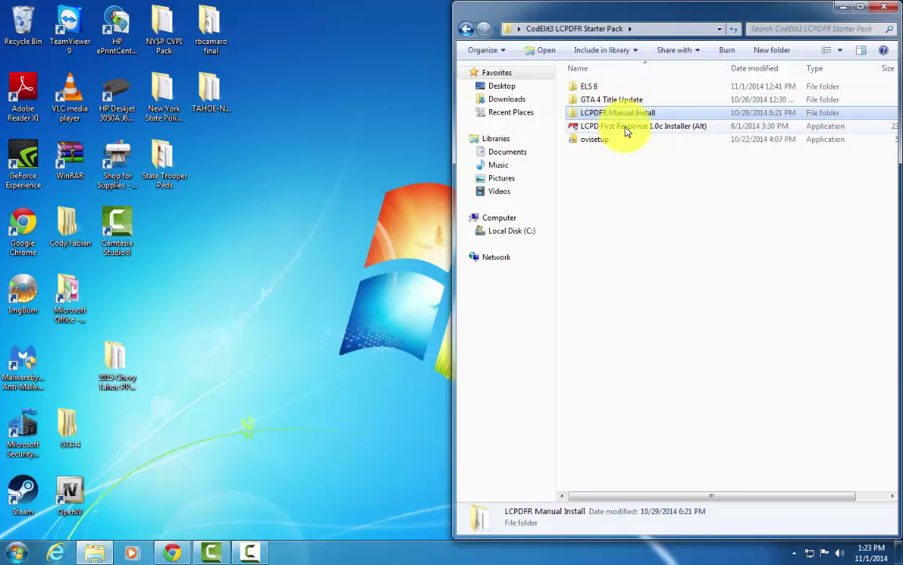
{"action": "left_click", "coordinate": [628, 127]}
{"action": "right_click", "coordinate": [626, 129]}
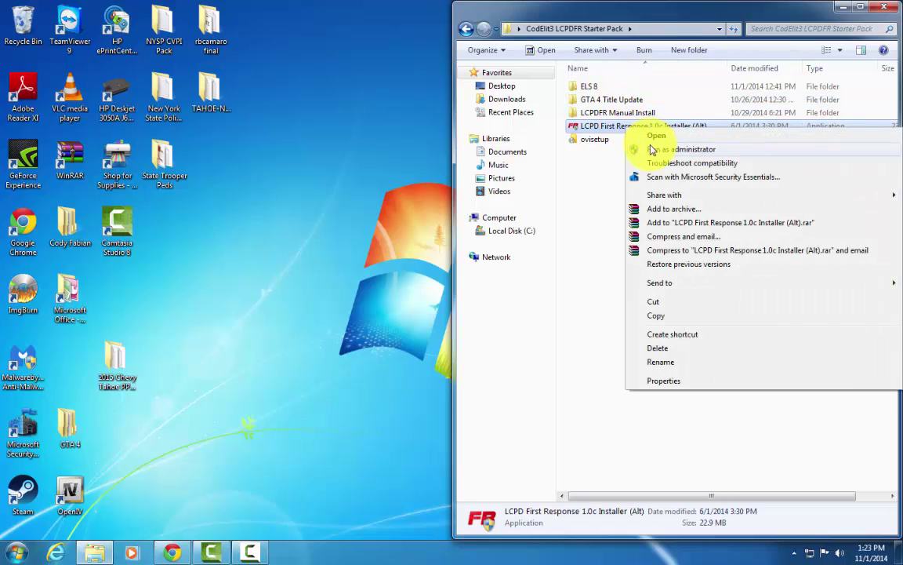
{"action": "left_click", "coordinate": [651, 149]}
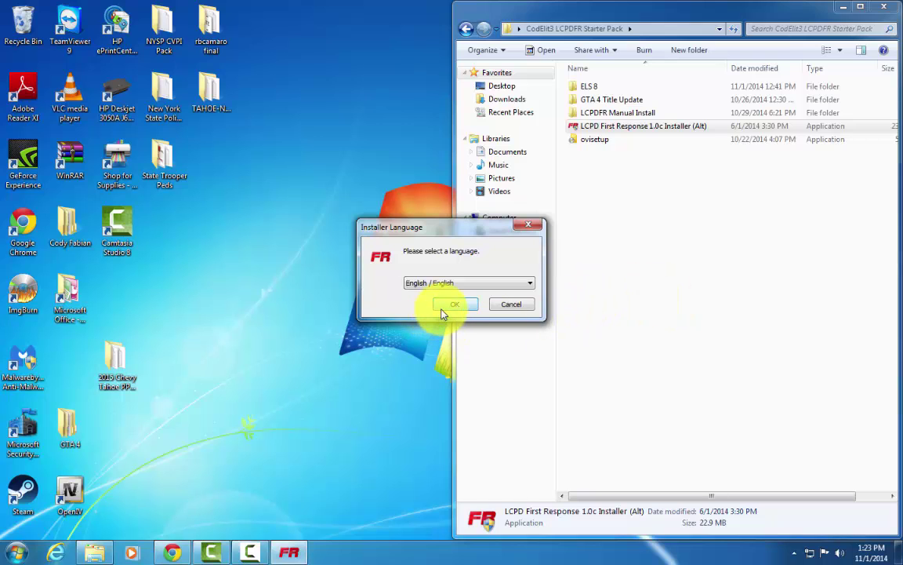
Accept English and the licence, keep the DSOUND ASI Loader component, and advance to install location.
{"action": "left_click", "coordinate": [442, 310]}
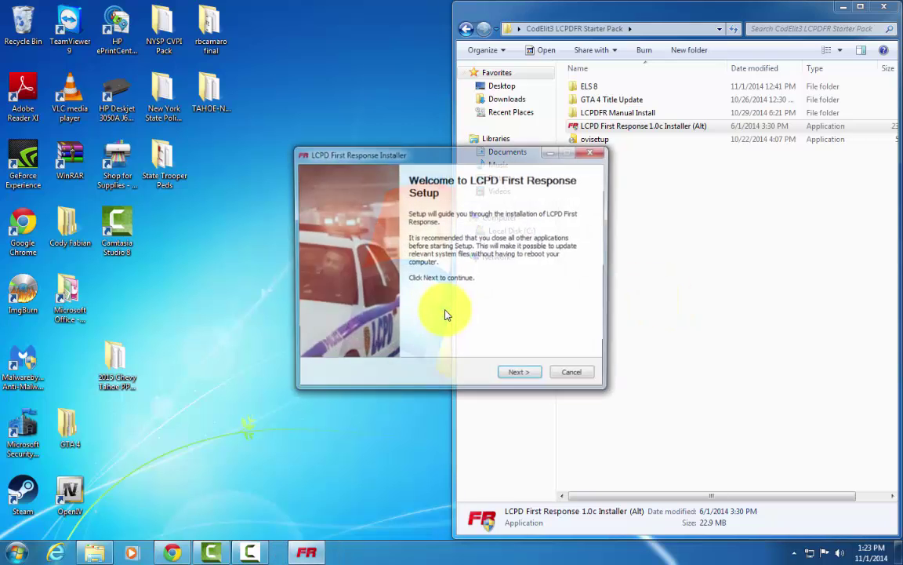
{"action": "left_click", "coordinate": [508, 378]}
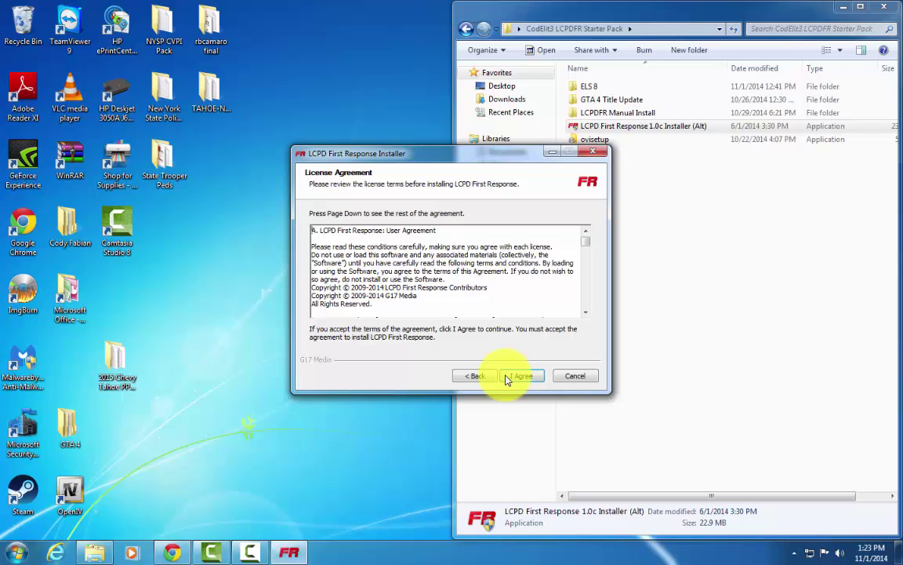
{"action": "mouse_move", "coordinate": [443, 312]}
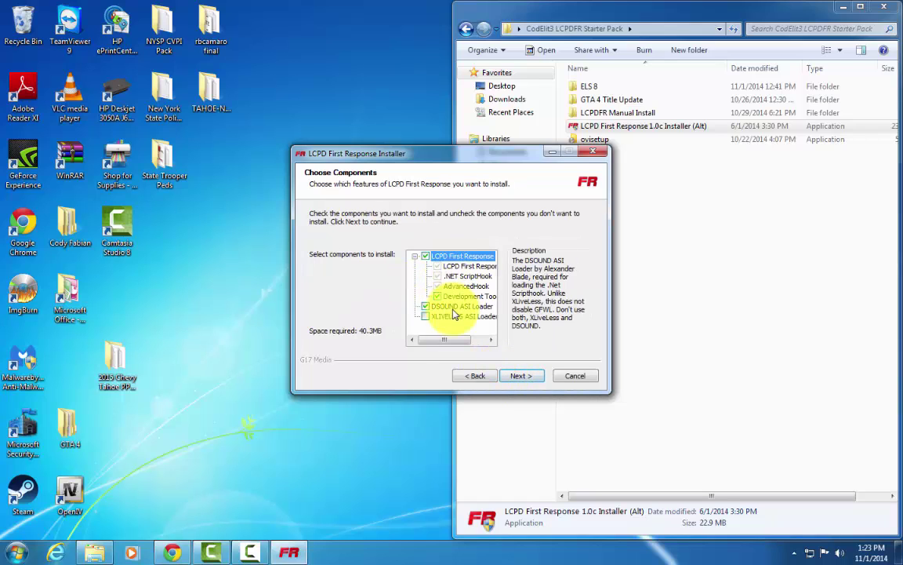
{"action": "left_click", "coordinate": [521, 377]}
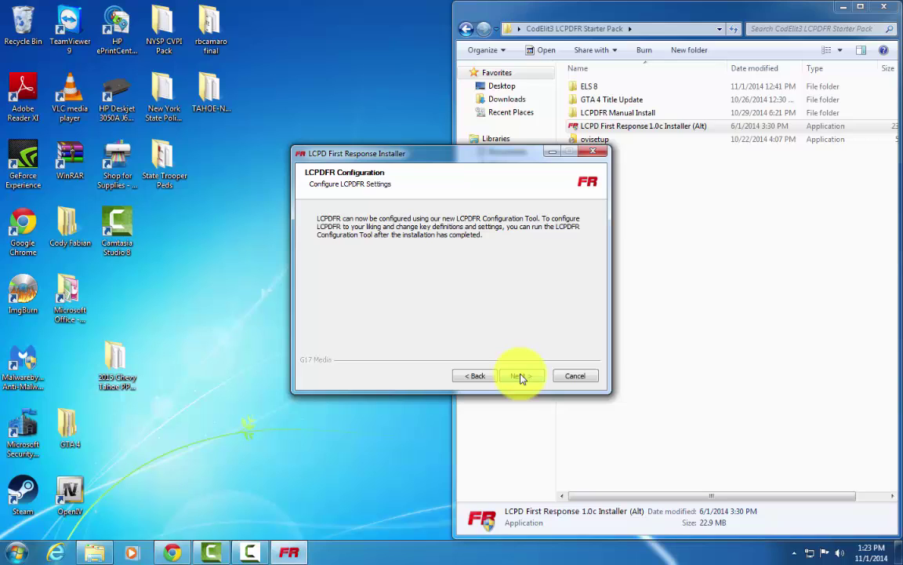
{"action": "left_click", "coordinate": [521, 376]}
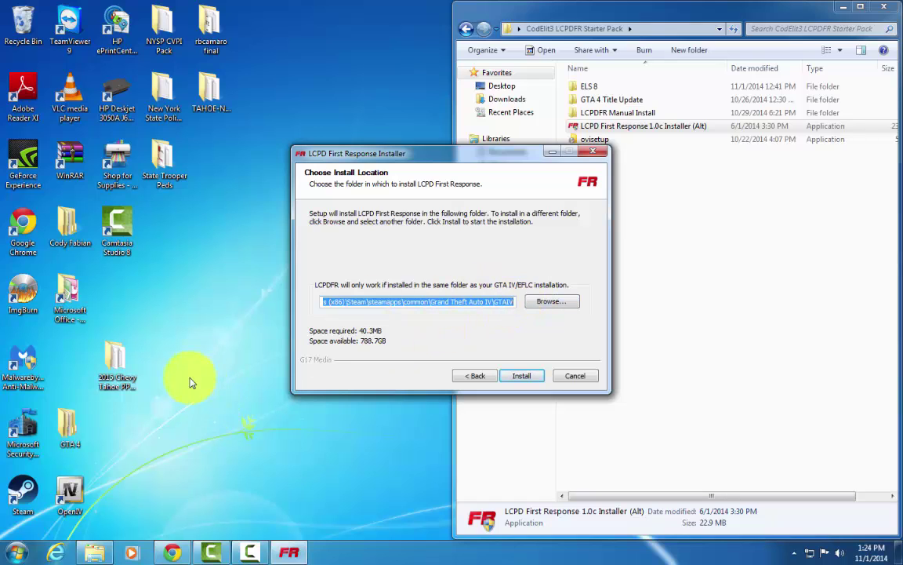
Browse to the Steam Grand Theft Auto IV\GTAIV folder as the install location.
{"action": "left_click", "coordinate": [548, 303]}
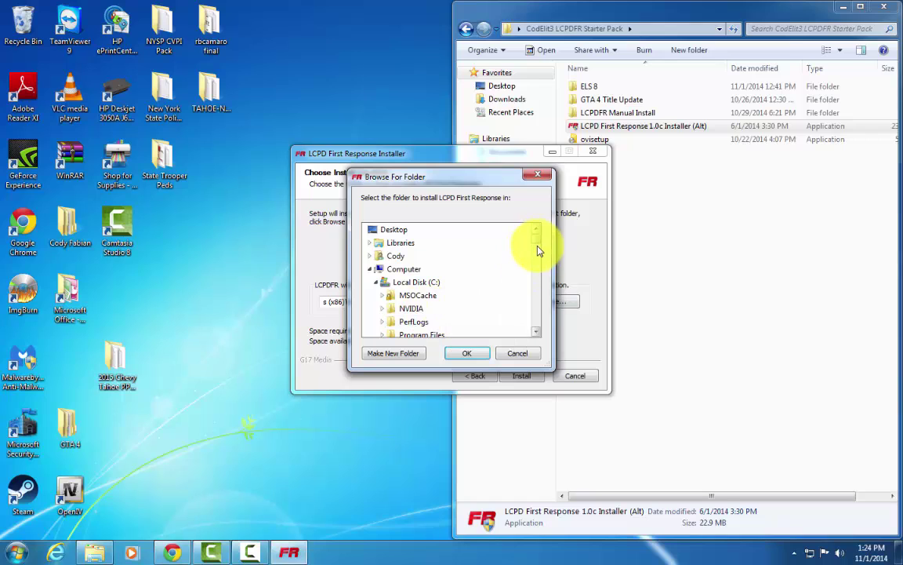
{"action": "left_click_drag", "start_coordinate": [537, 247], "coordinate": [536, 295]}
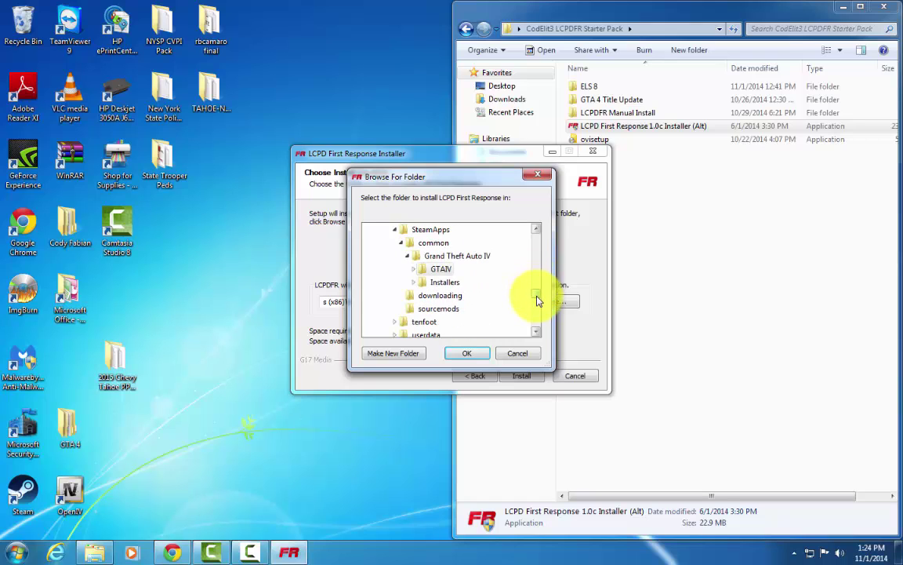
{"action": "left_click", "coordinate": [517, 353]}
Quit the LCPD First Response setup without installing.
{"action": "left_click", "coordinate": [527, 375]}
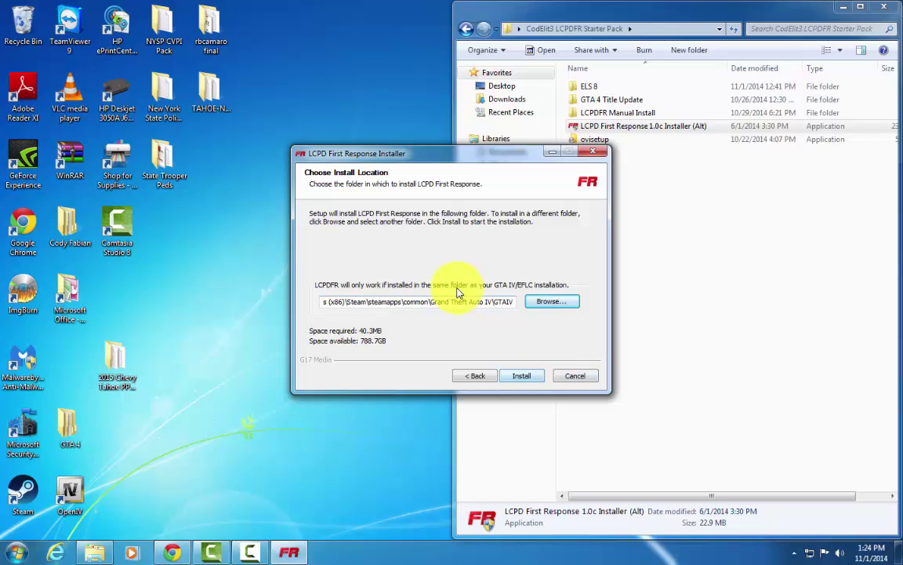
{"action": "left_click", "coordinate": [568, 378]}
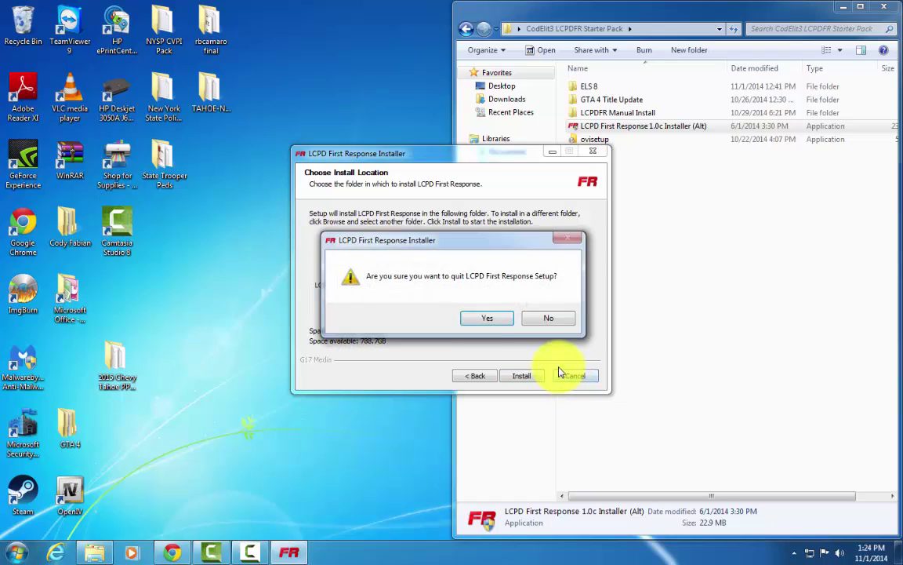
{"action": "left_click", "coordinate": [480, 318]}
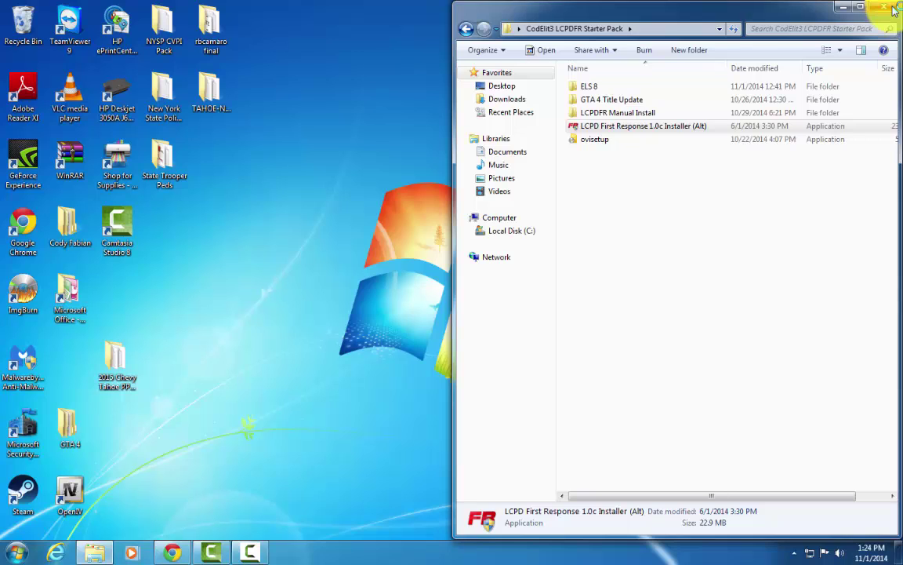
Open the ELS 8 folder in the CodElit3 LCPDFR Starter Pack window.
{"action": "double_click", "coordinate": [588, 86]}
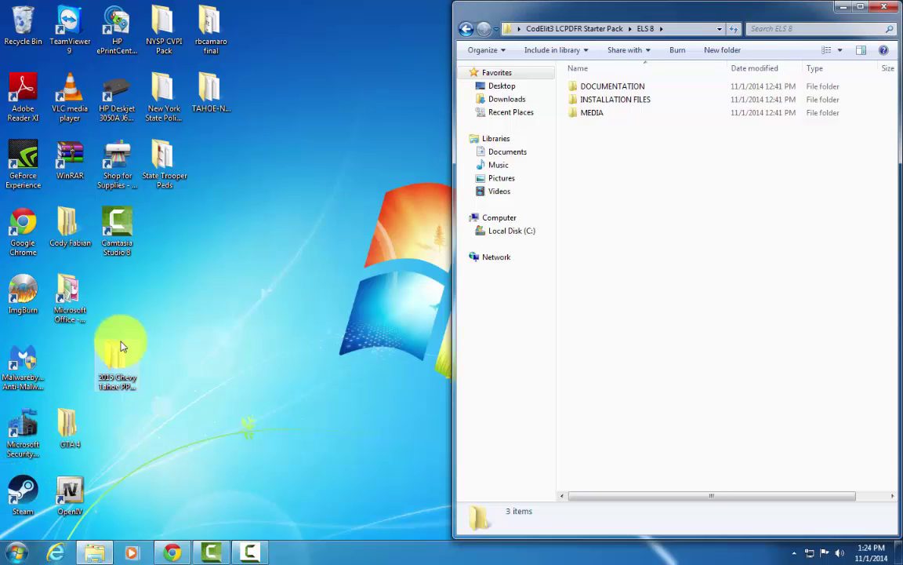
Open the GTAIV folder snapped to the left half, with the ELS 8 window beside it.
{"action": "left_click", "coordinate": [843, 6]}
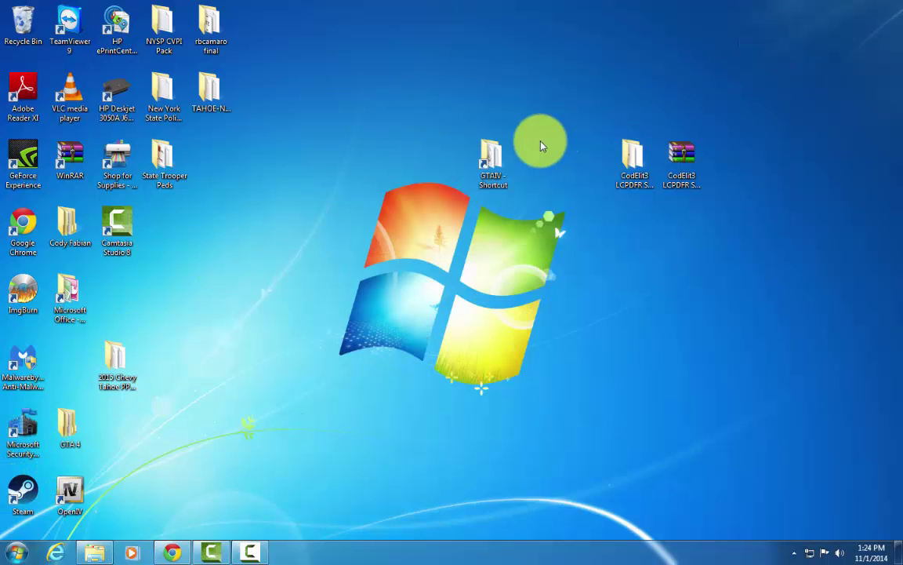
{"action": "double_click", "coordinate": [502, 173]}
{"action": "left_click_drag", "start_coordinate": [510, 91], "coordinate": [3, 180]}
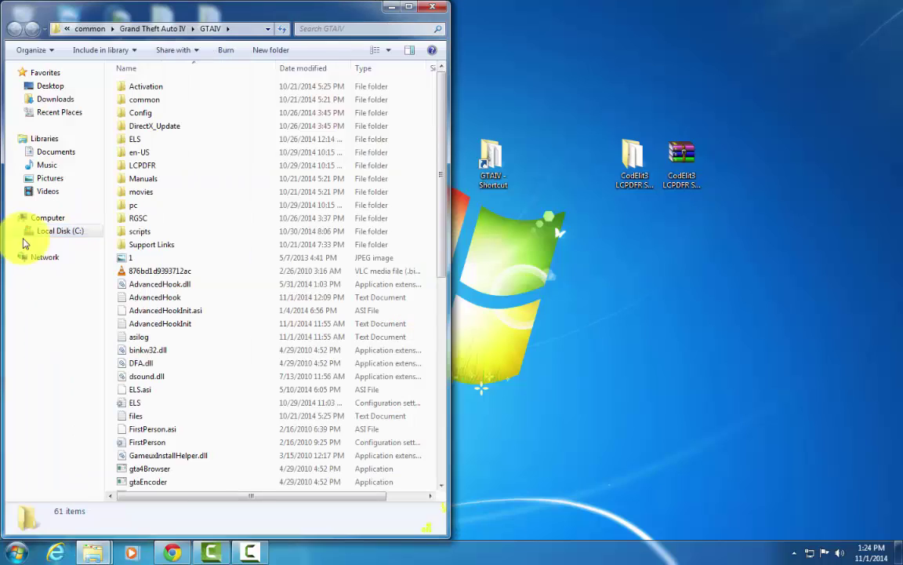
{"action": "mouse_move", "coordinate": [111, 549]}
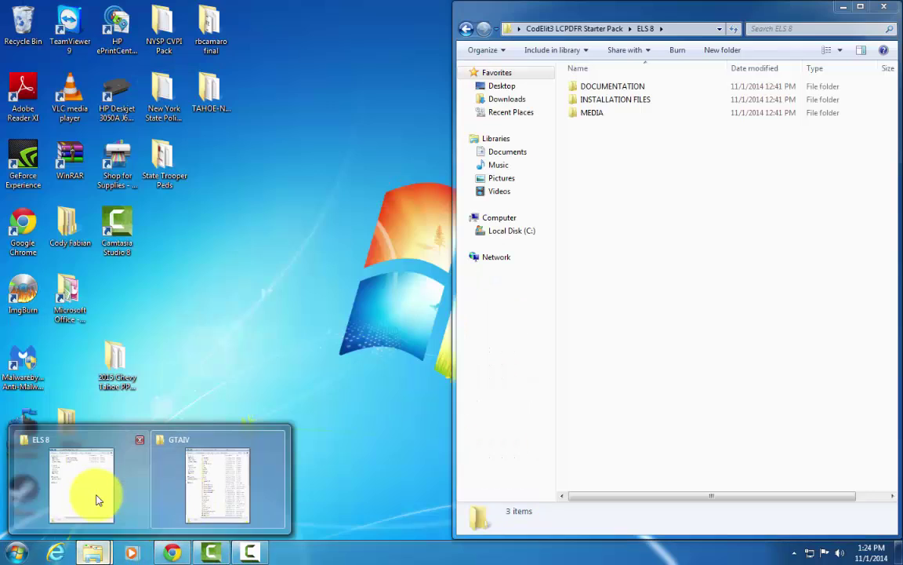
{"action": "left_click", "coordinate": [98, 499]}
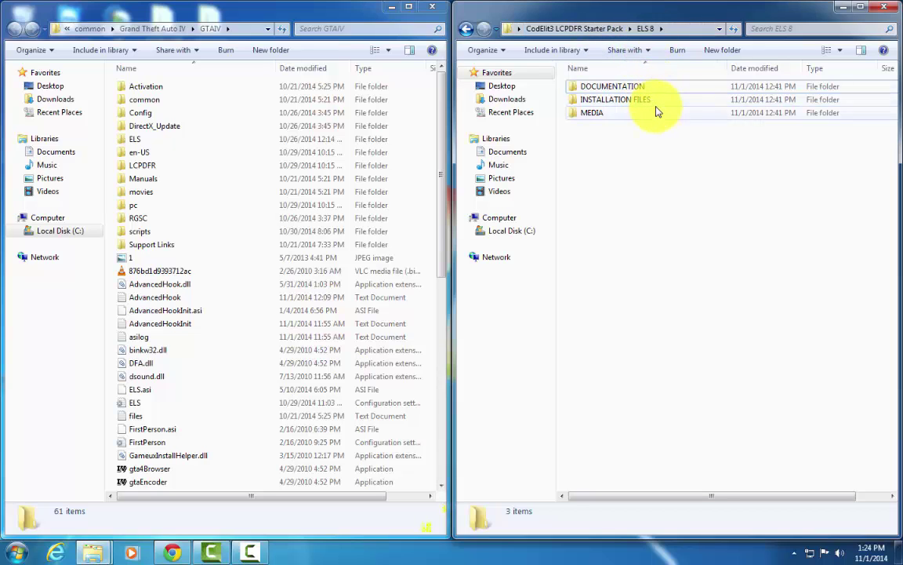
Move all seven ELS 8 INSTALLATION FILES items into GTAIV, then close both folder windows.
{"action": "double_click", "coordinate": [632, 101]}
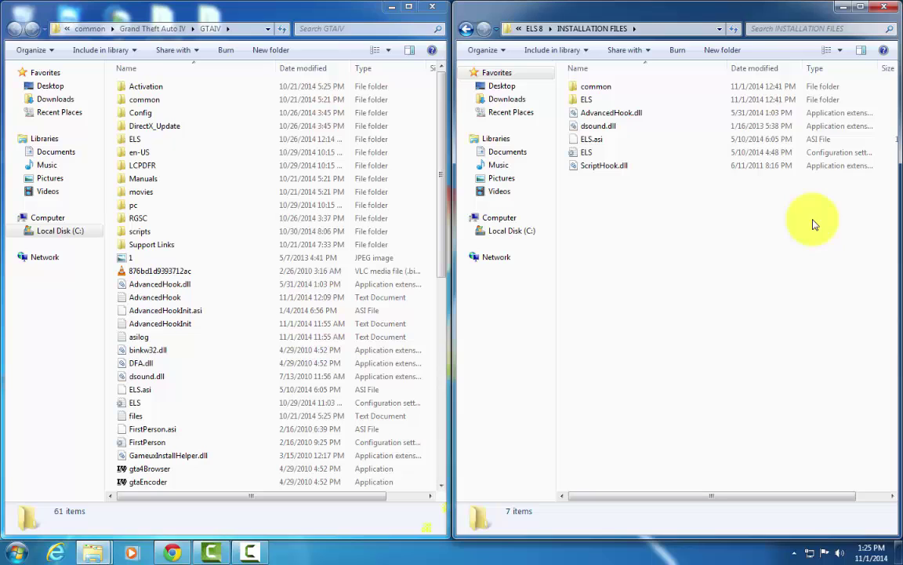
{"action": "left_click_drag", "start_coordinate": [813, 224], "coordinate": [509, 69]}
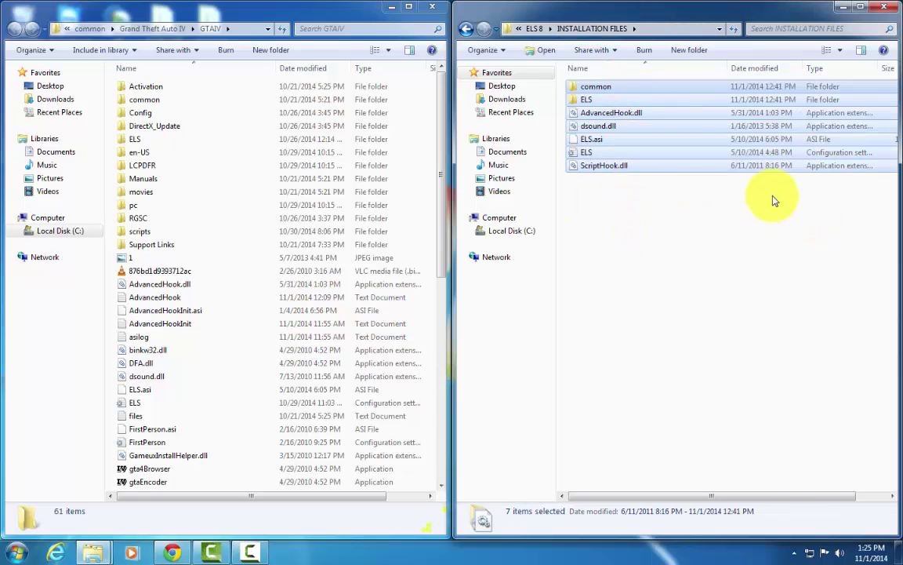
{"action": "left_click_drag", "start_coordinate": [709, 145], "coordinate": [690, 314]}
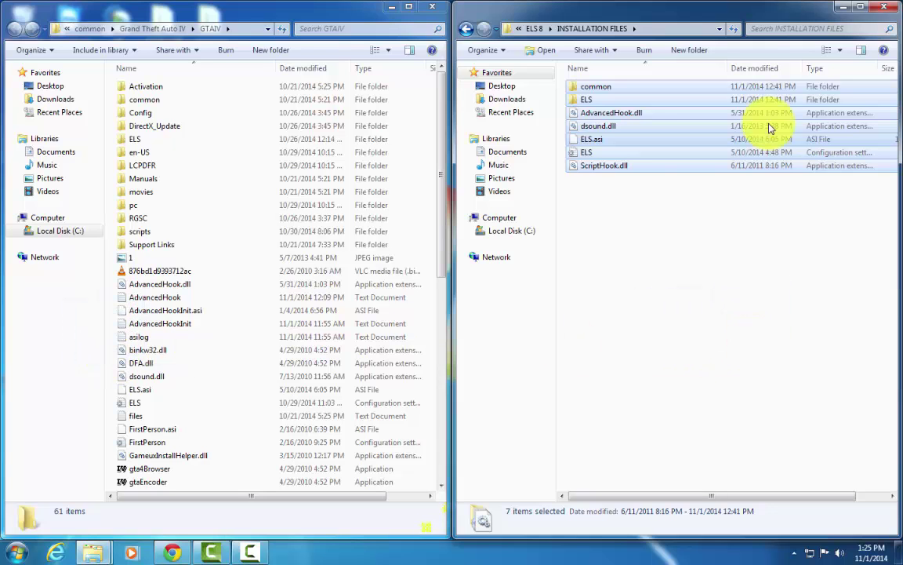
{"action": "left_click", "coordinate": [889, 8]}
{"action": "left_click", "coordinate": [432, 7]}
Open and close the CodElit3 LCPDFR Starter Pack folder, then launch OpenIV from the desktop.
{"action": "left_click", "coordinate": [684, 157]}
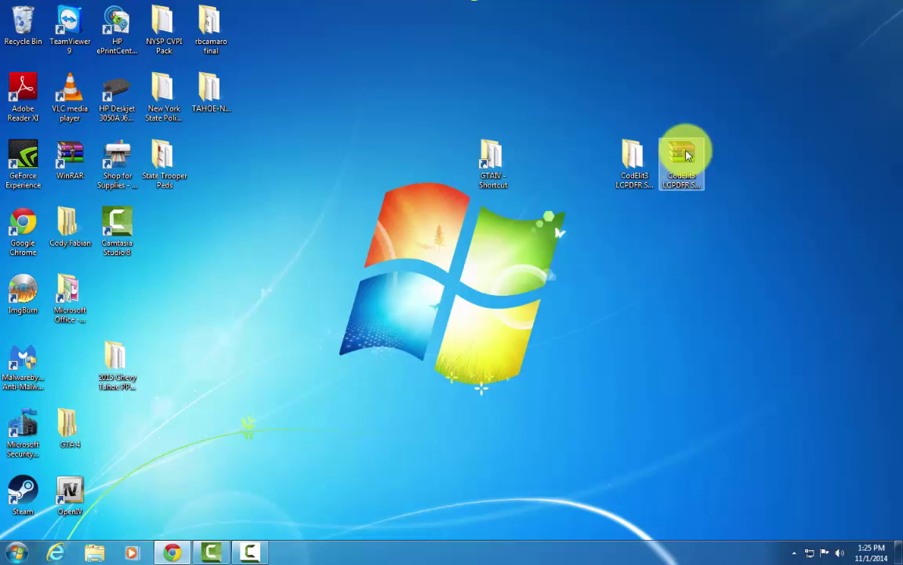
{"action": "double_click", "coordinate": [634, 154]}
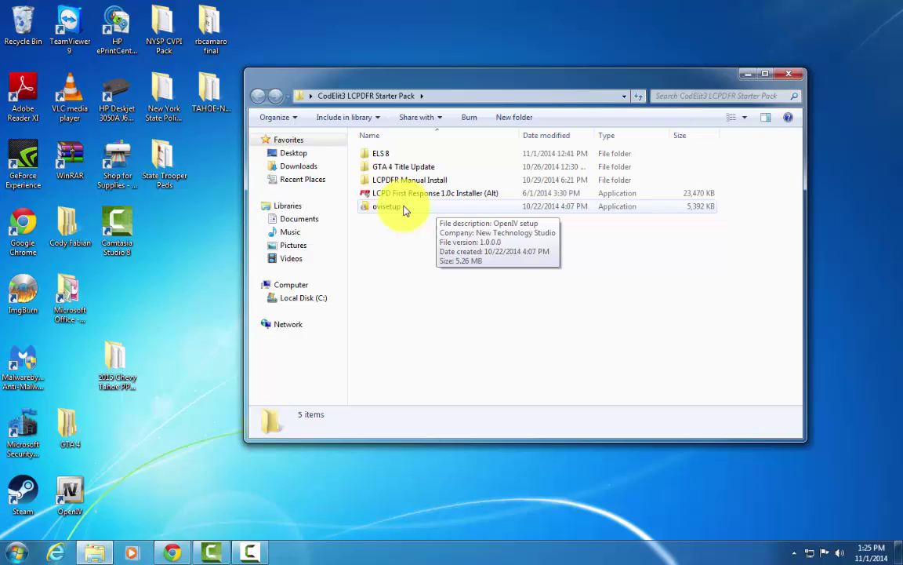
{"action": "left_click", "coordinate": [792, 78]}
{"action": "left_click", "coordinate": [72, 487]}
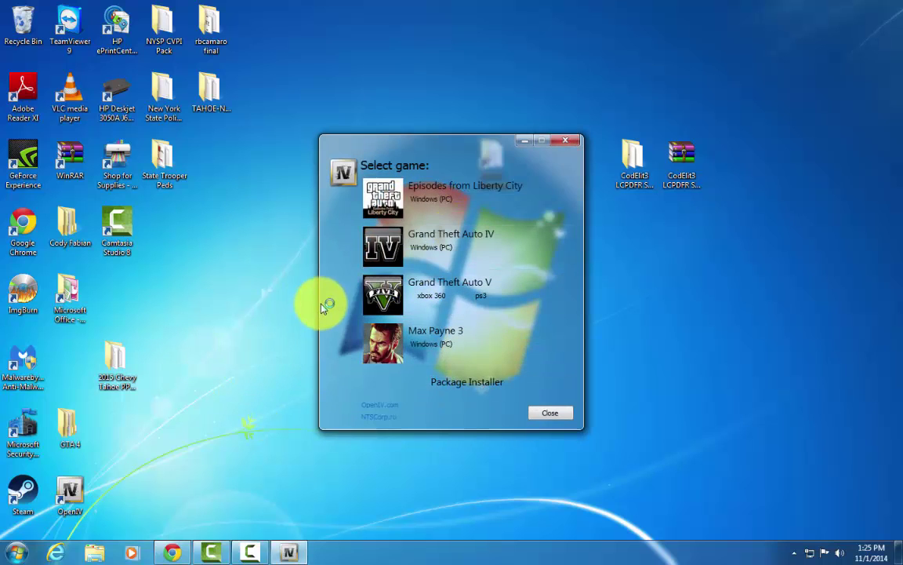
Choose Grand Theft Auto IV (Windows PC) in OpenIV's game list.
{"action": "left_click", "coordinate": [509, 245]}
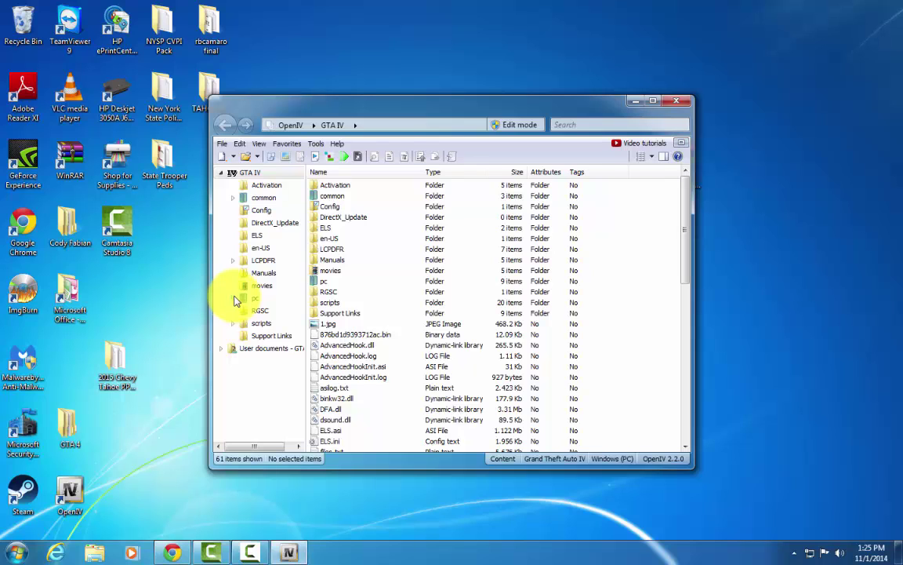
Browse vehicles.img, weapons.img and componentpeds.img under pc > models > cdimages.
{"action": "left_click", "coordinate": [235, 299]}
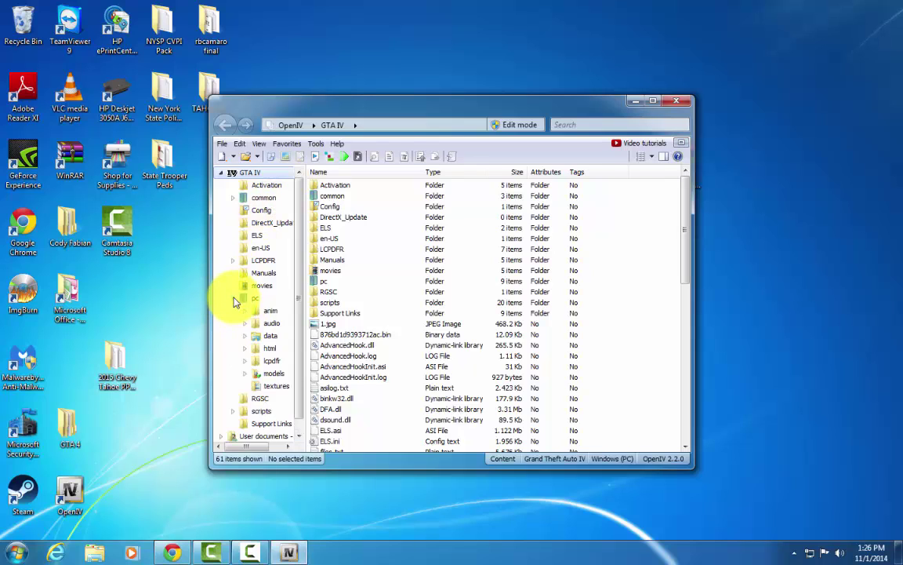
{"action": "left_click", "coordinate": [244, 374]}
{"action": "left_click_drag", "start_coordinate": [251, 450], "coordinate": [268, 434]}
{"action": "left_click", "coordinate": [260, 411]}
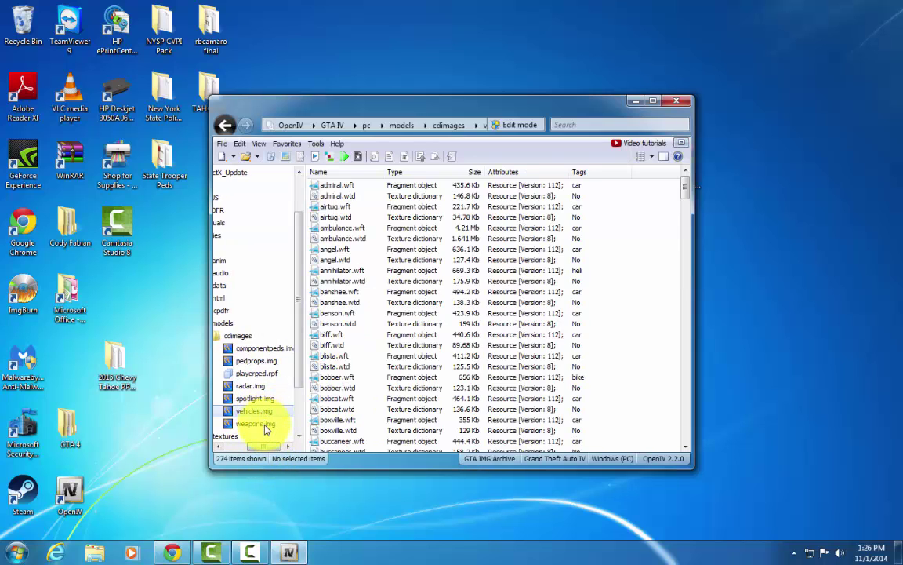
{"action": "left_click", "coordinate": [264, 423]}
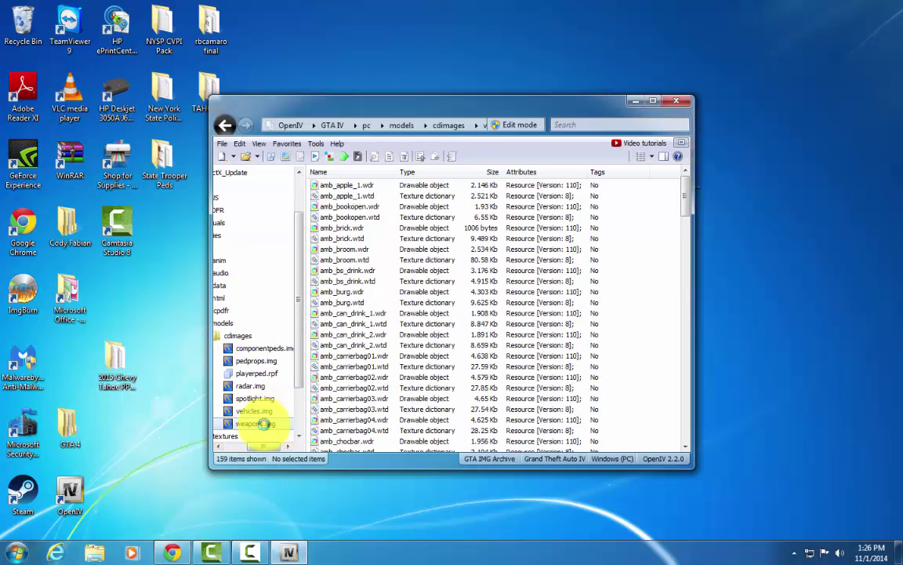
{"action": "left_click", "coordinate": [267, 349]}
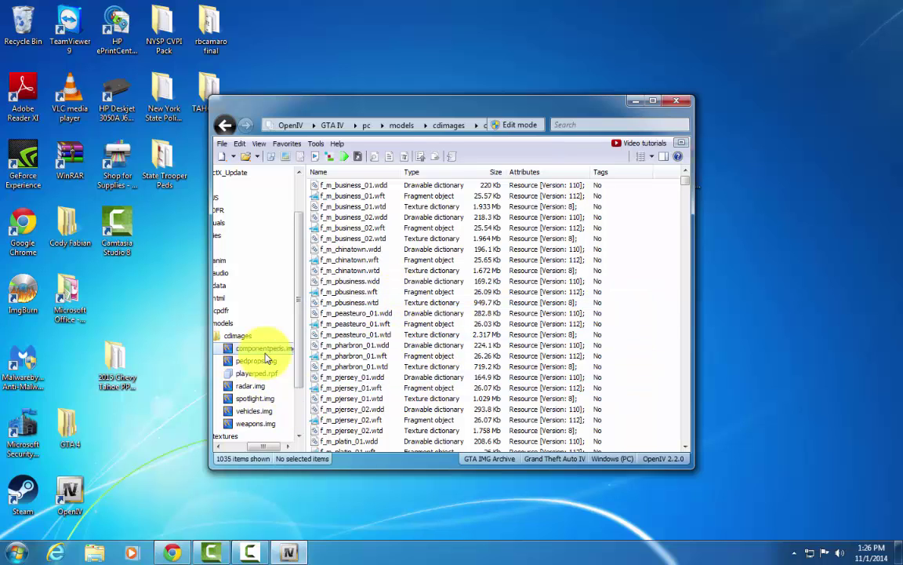
{"action": "left_click_drag", "start_coordinate": [262, 446], "coordinate": [233, 448]}
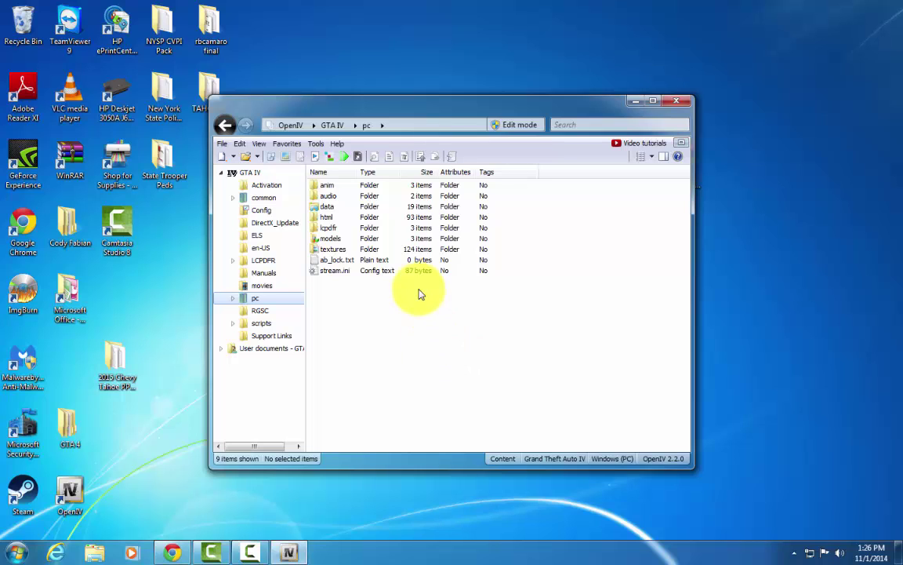
Collapse the pc folder tree and close OpenIV.
{"action": "left_click", "coordinate": [234, 299]}
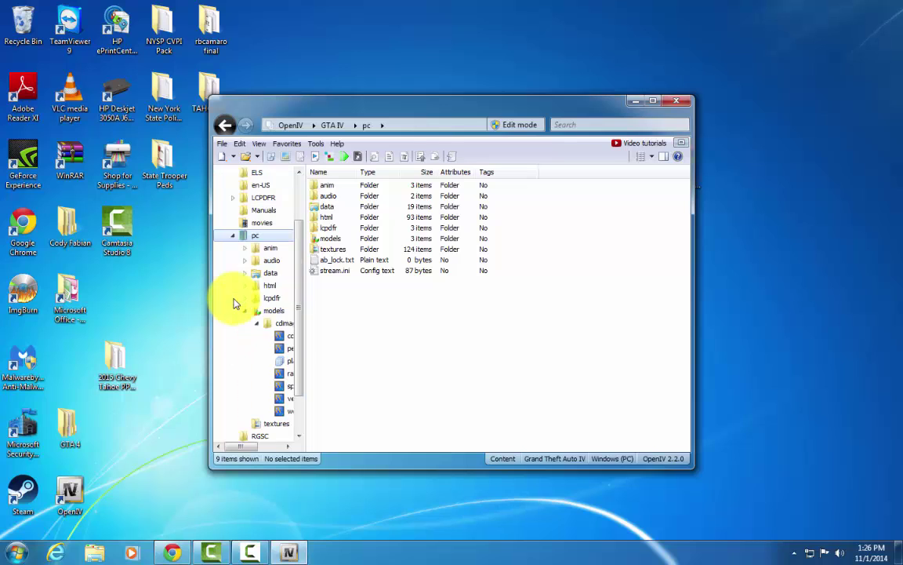
{"action": "left_click", "coordinate": [235, 238]}
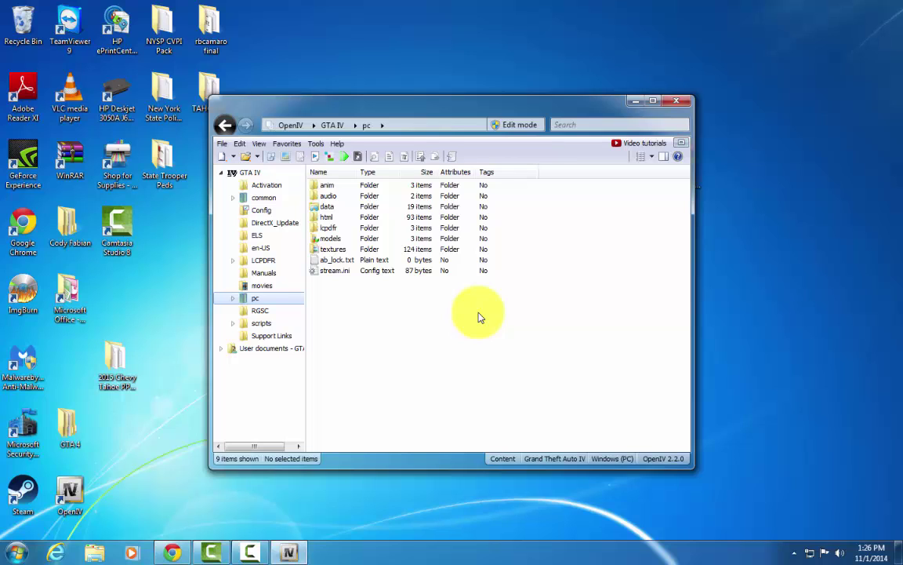
{"action": "left_click", "coordinate": [668, 105]}
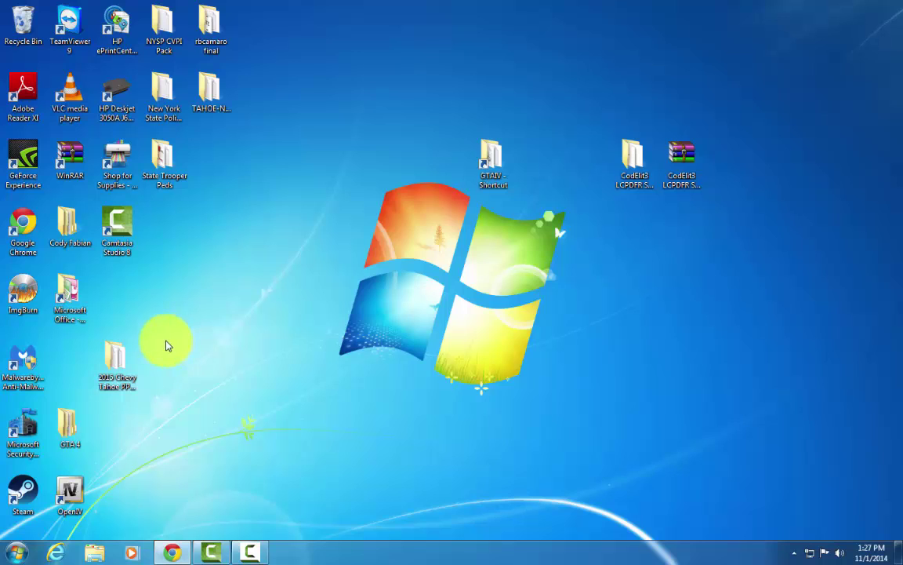
Open GTAIV > LCPDFR and select the LCPDFR Diagnostics Tool.
{"action": "double_click", "coordinate": [502, 157]}
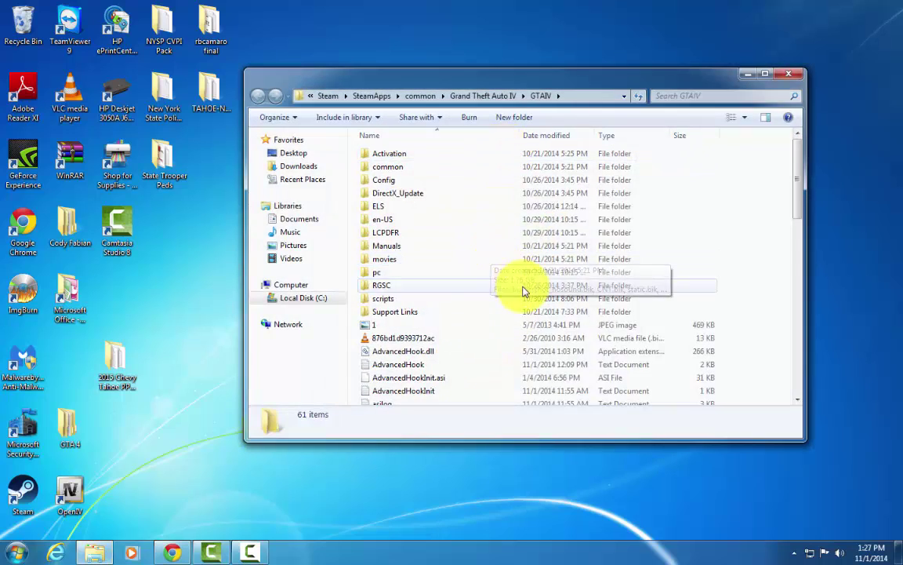
{"action": "scroll", "coordinate": [524, 292], "scroll_direction": "down", "scroll_amount": 9}
{"action": "scroll", "coordinate": [524, 293], "scroll_direction": "up", "scroll_amount": 9}
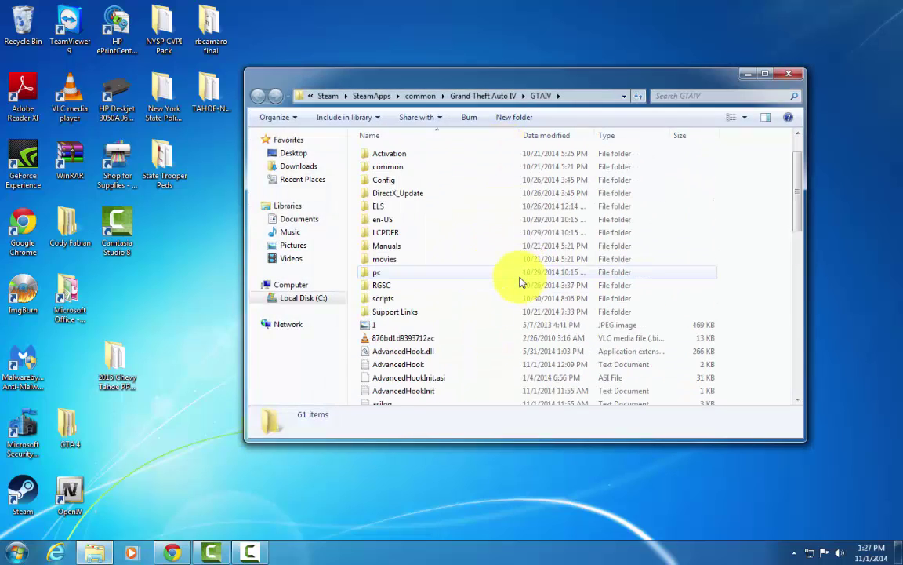
{"action": "double_click", "coordinate": [412, 235]}
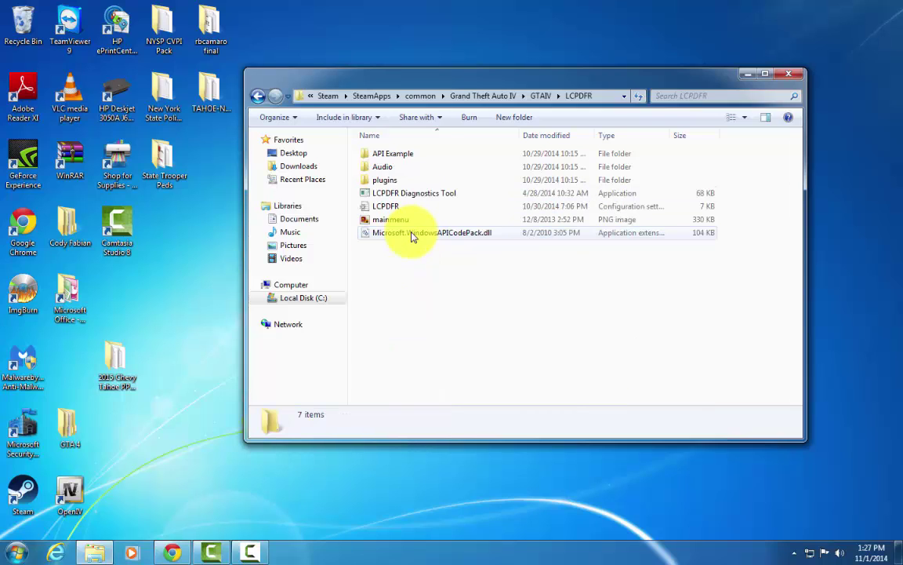
{"action": "left_click", "coordinate": [468, 199]}
Run the Diagnostics Tool as administrator, dismiss the no-installations error, and recheck with Advanced Mode on.
{"action": "right_click", "coordinate": [468, 197]}
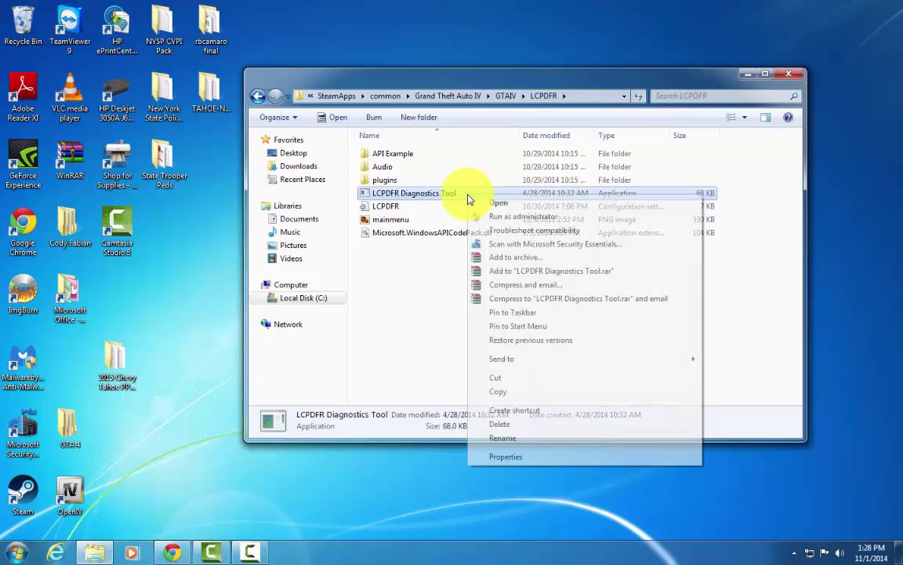
{"action": "left_click", "coordinate": [502, 215]}
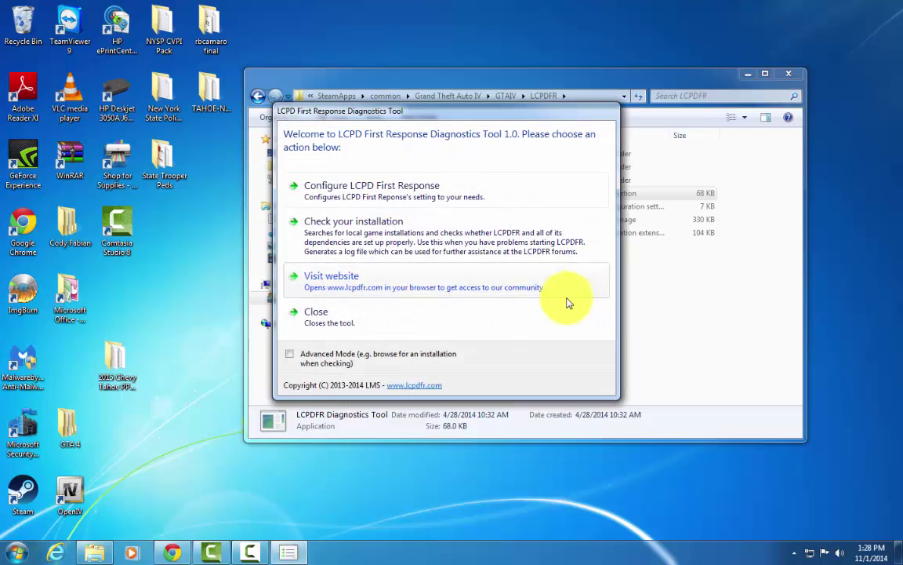
{"action": "left_click", "coordinate": [461, 232]}
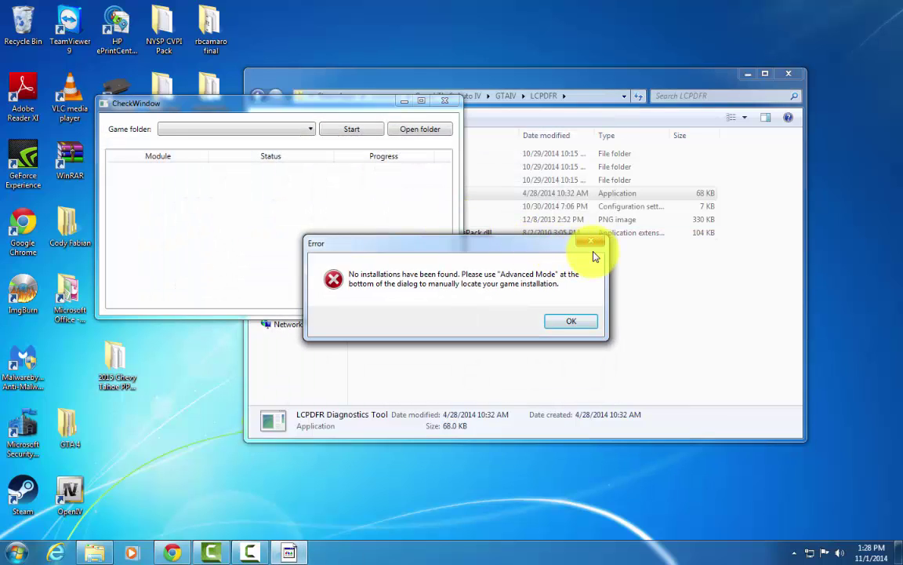
{"action": "left_click", "coordinate": [591, 243]}
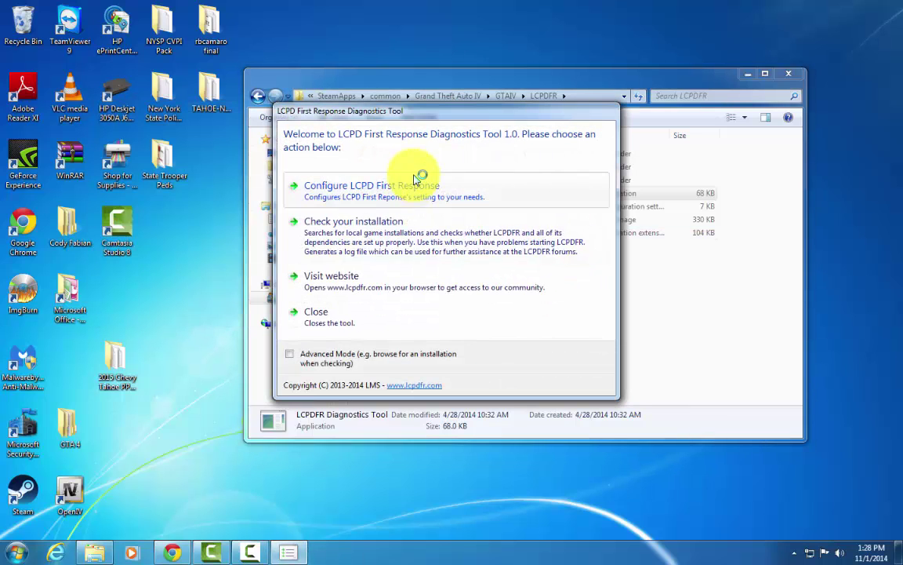
{"action": "left_click", "coordinate": [290, 354]}
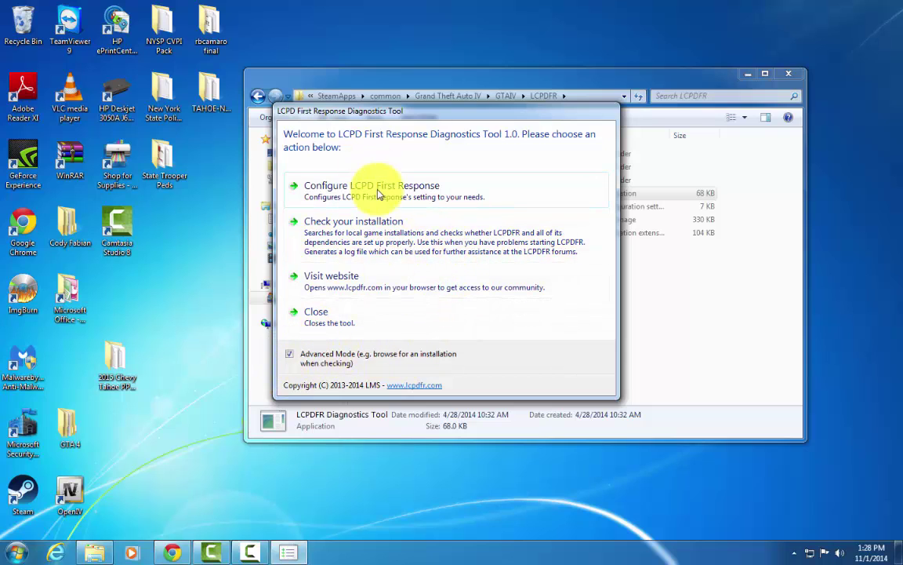
{"action": "left_click", "coordinate": [395, 241]}
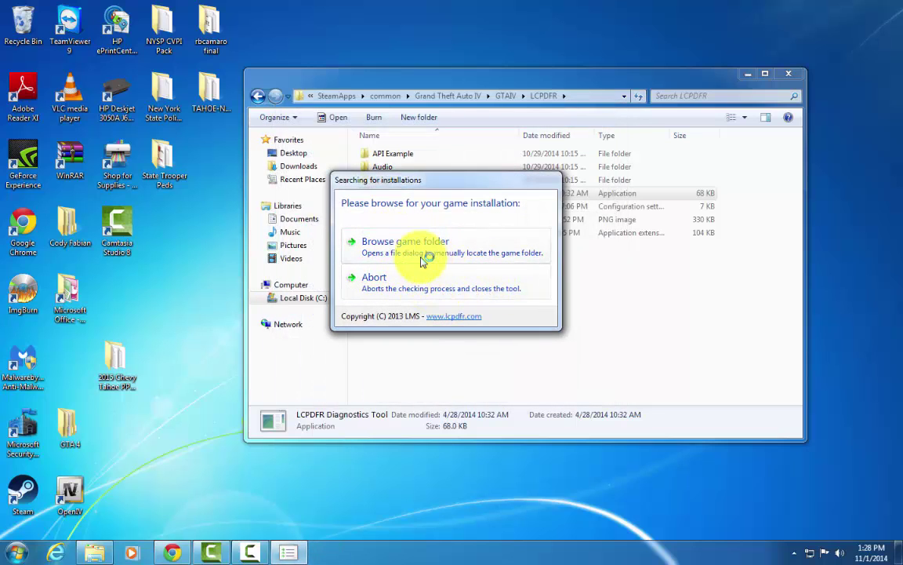
Point the Diagnostics Tool at the GTAIV executable and run the check until it reports success.
{"action": "left_click", "coordinate": [373, 251]}
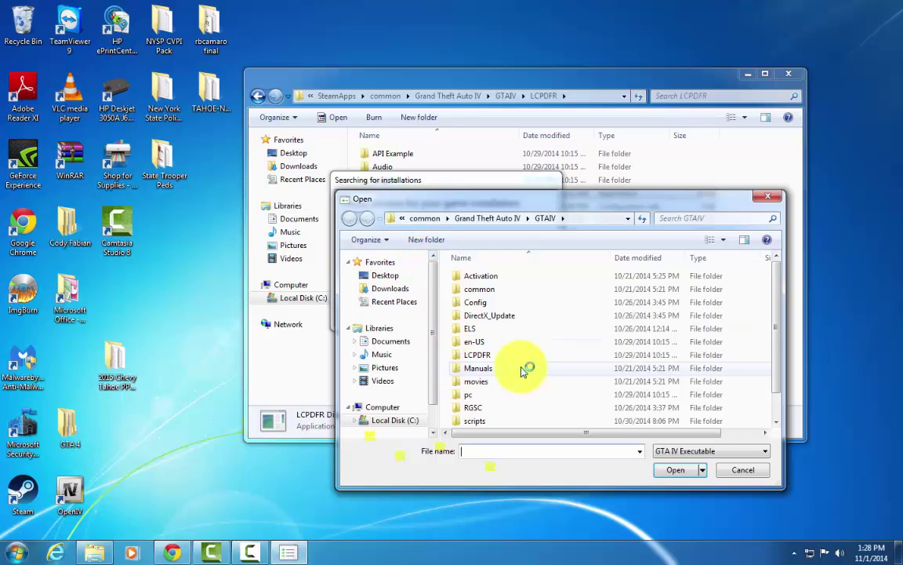
{"action": "left_click_drag", "start_coordinate": [776, 312], "coordinate": [778, 369]}
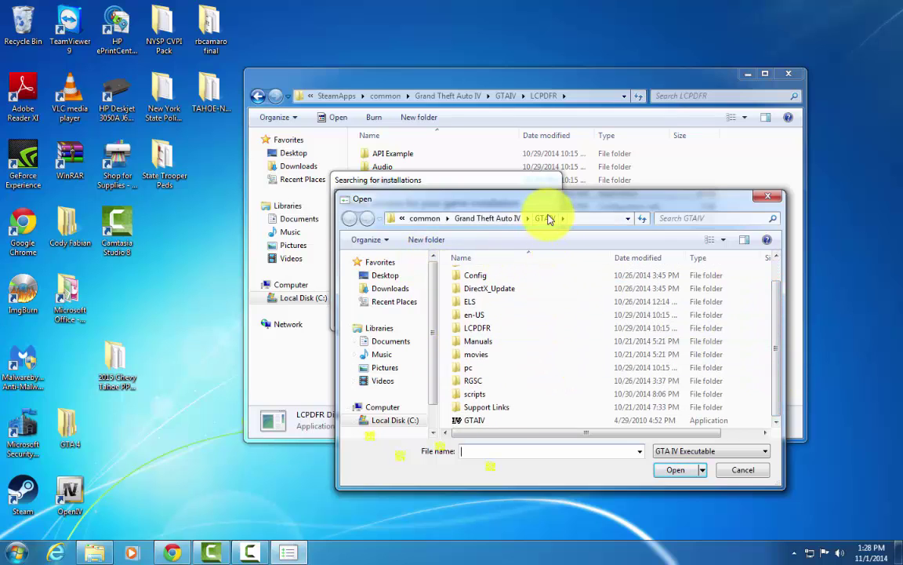
{"action": "left_click", "coordinate": [494, 420]}
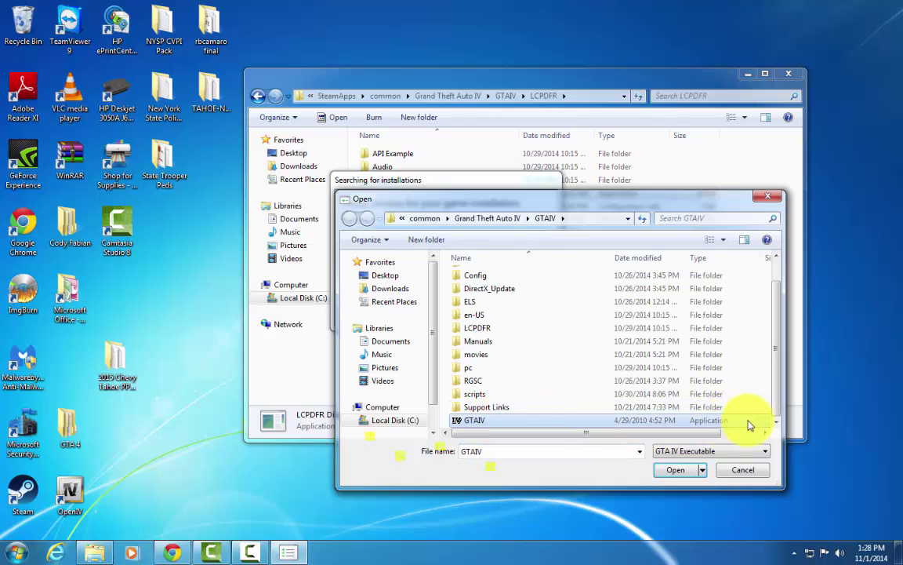
{"action": "left_click", "coordinate": [668, 470]}
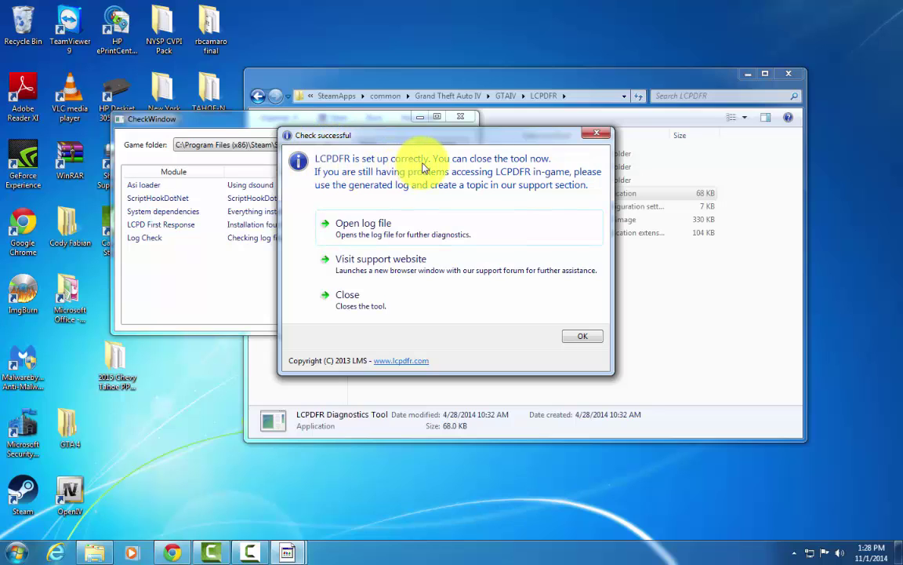
Dismiss the Check successful message, then close CheckWindow and the LCPDFR Diagnostics Tool.
{"action": "left_click", "coordinate": [598, 134]}
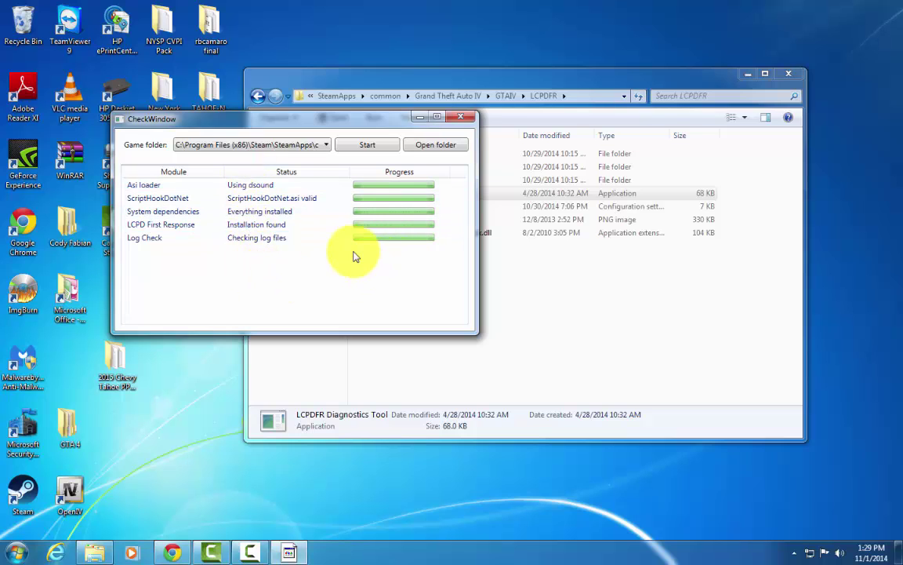
{"action": "left_click", "coordinate": [472, 120]}
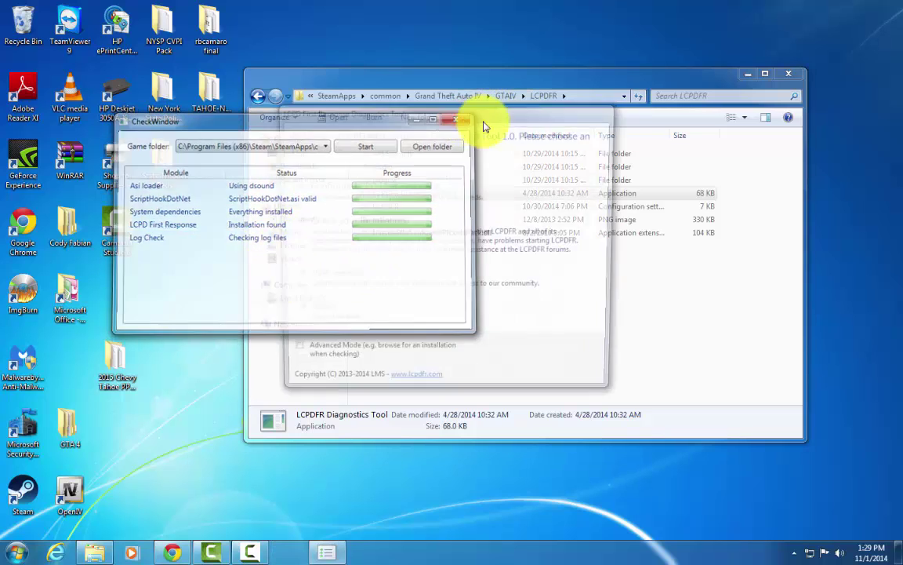
{"action": "left_click", "coordinate": [337, 320]}
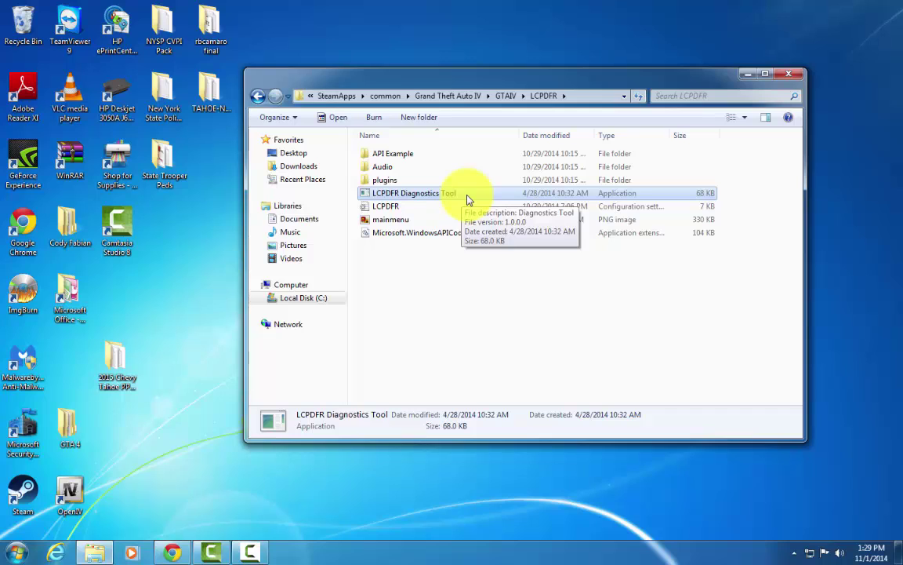
Close the LCPDFR folder window to return to the desktop.
{"action": "double_click", "coordinate": [466, 200]}
{"action": "left_click", "coordinate": [440, 195]}
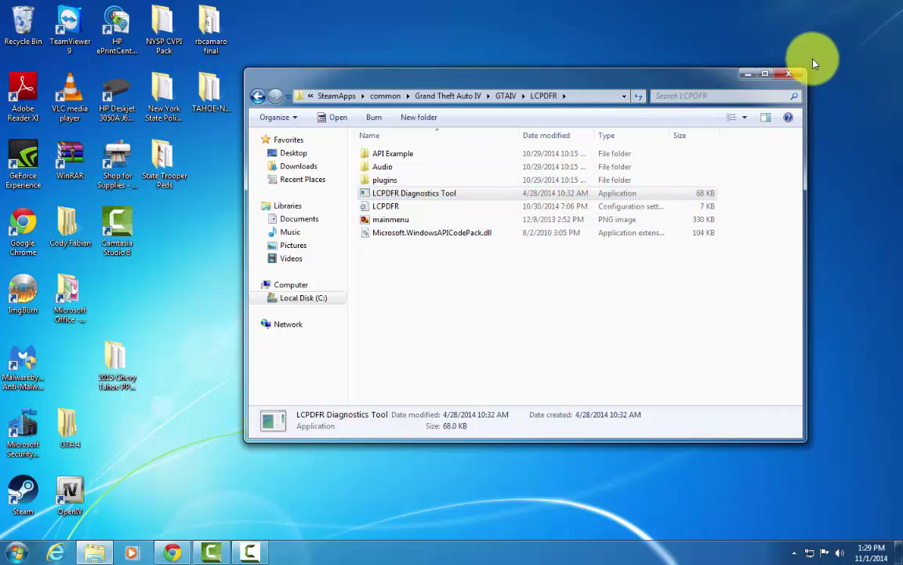
{"action": "left_click", "coordinate": [789, 74]}
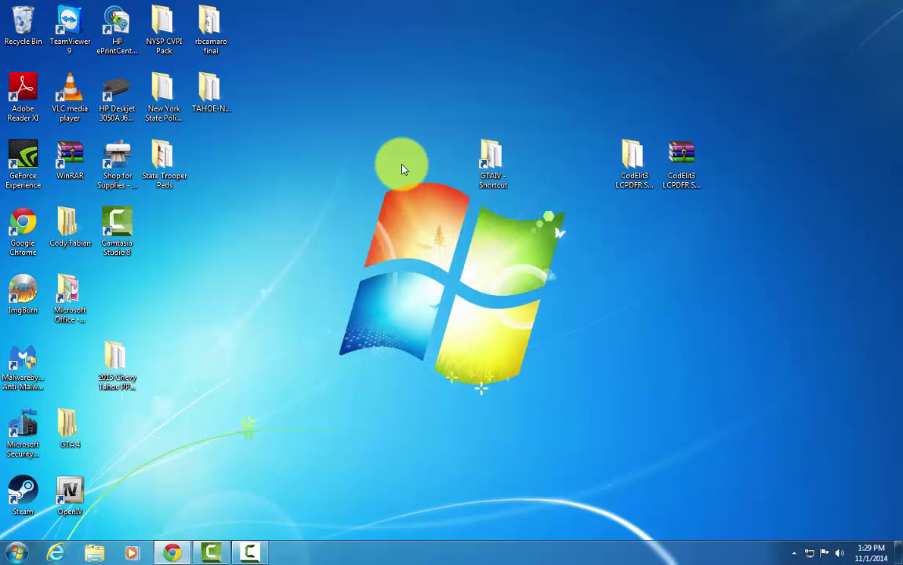